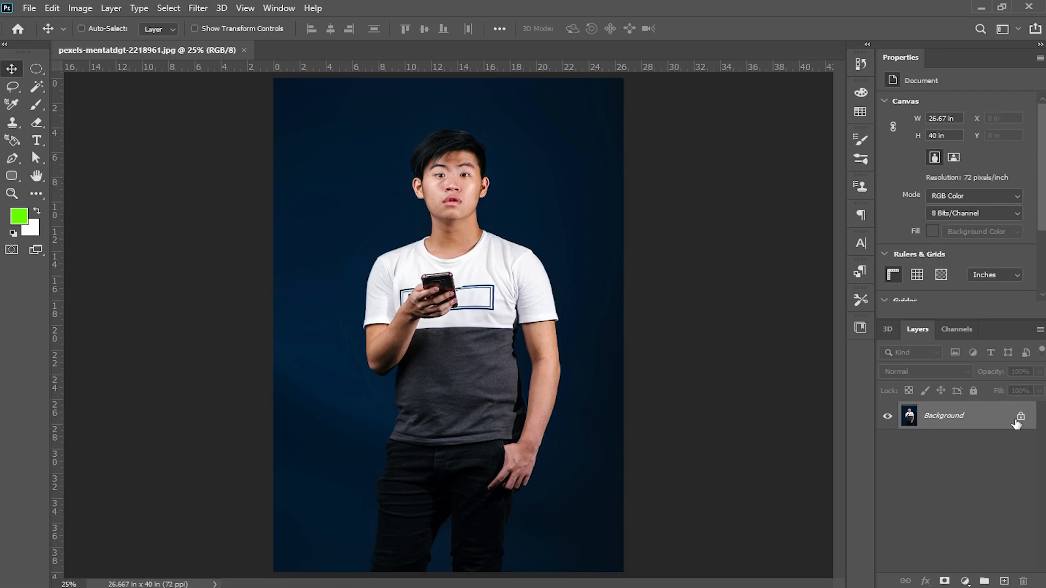
# - Unlock the Background layer and select the man automatically with Select Subject
pyautogui.click(1019, 417)
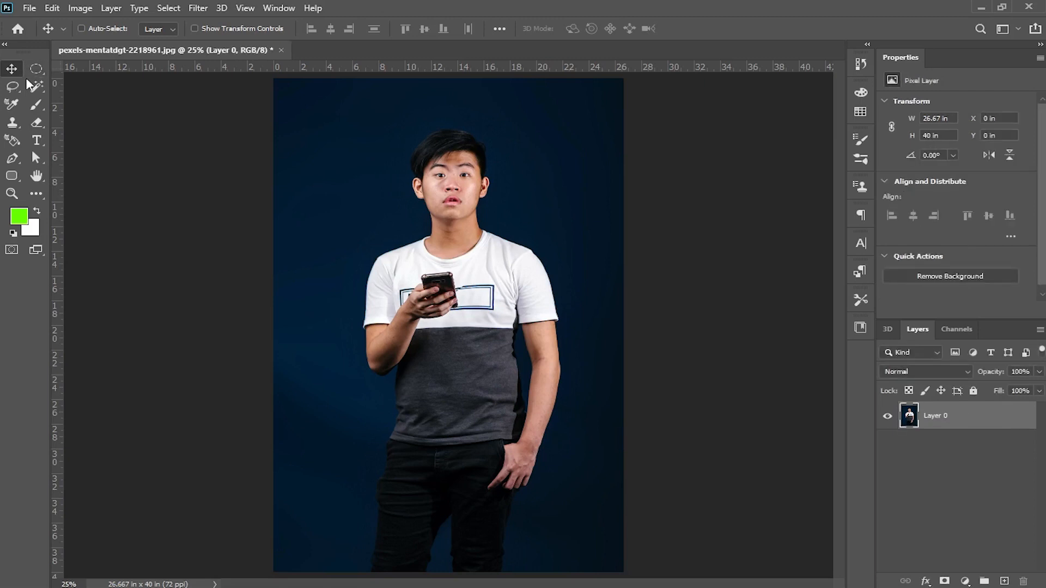
pyautogui.click(40, 93)
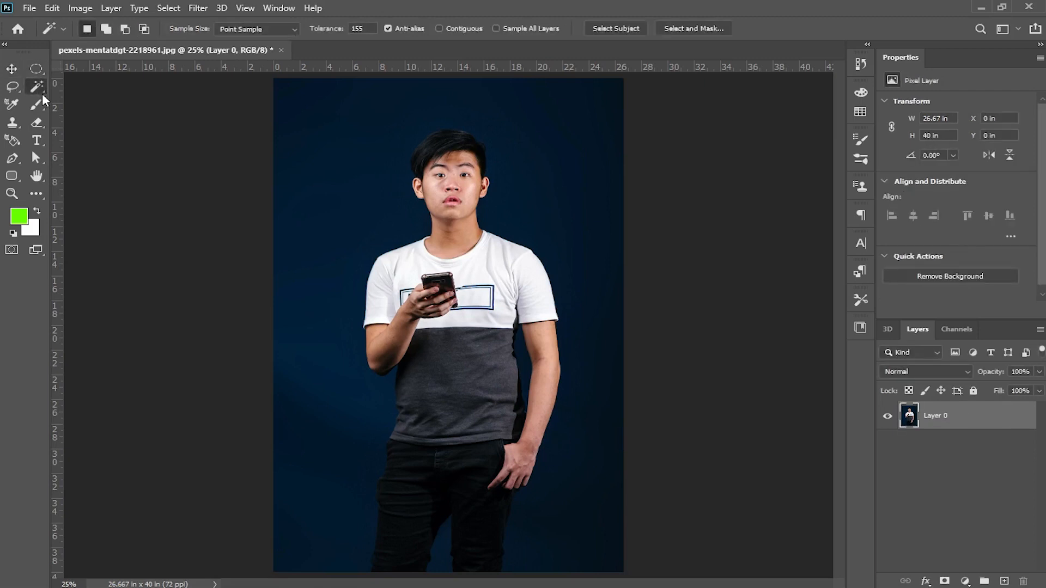
pyautogui.hotkey('shift', 'w')
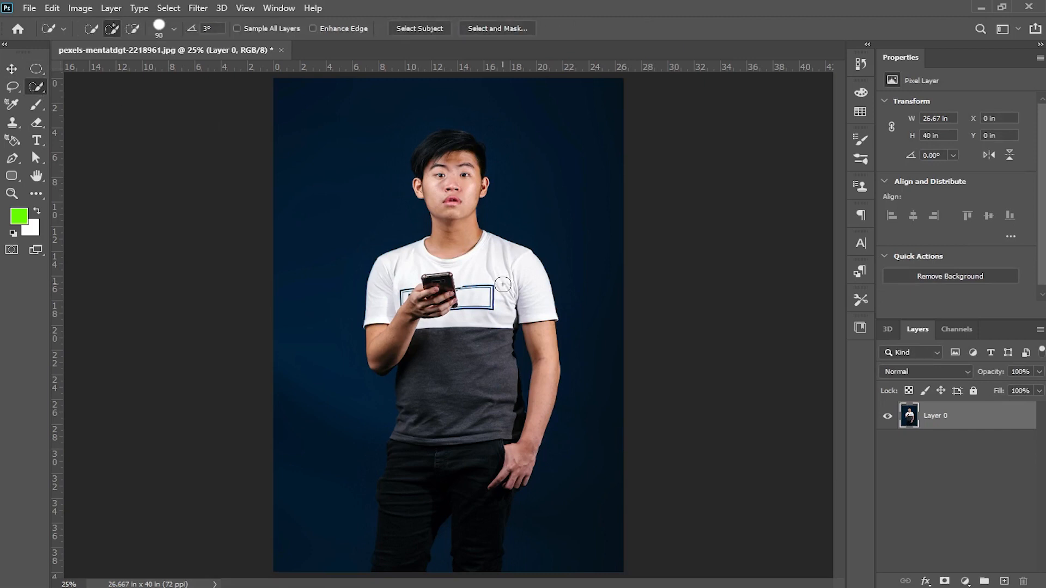
pyautogui.click(407, 30)
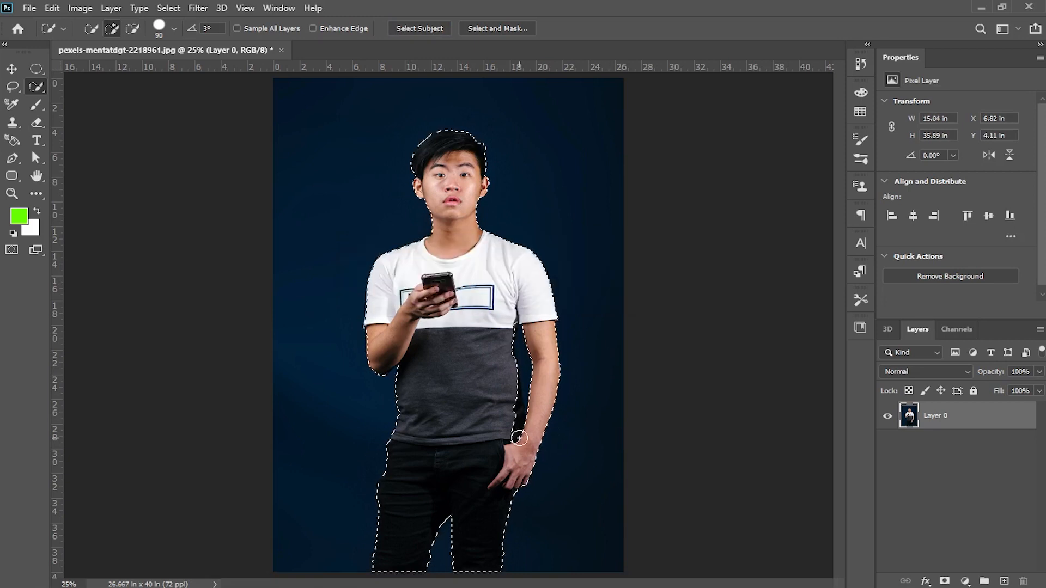
# - Add the dark area between the shirt and the forearm to the selection using a Quick Selection brush size of 60
pyautogui.press('[')
pyautogui.press('[')
pyautogui.press('[')
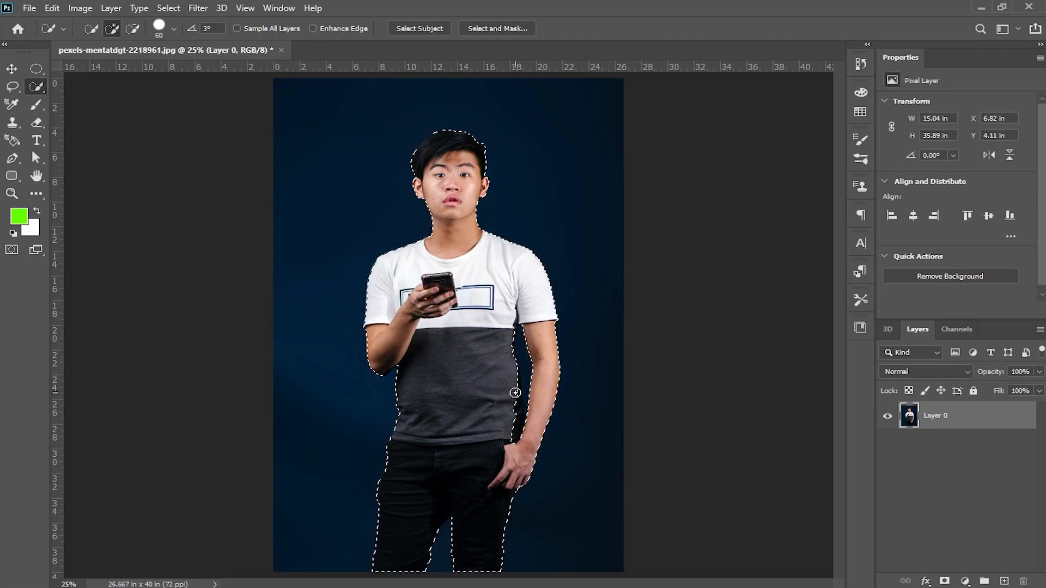
pyautogui.moveTo(514, 393); pyautogui.dragTo(511, 442)
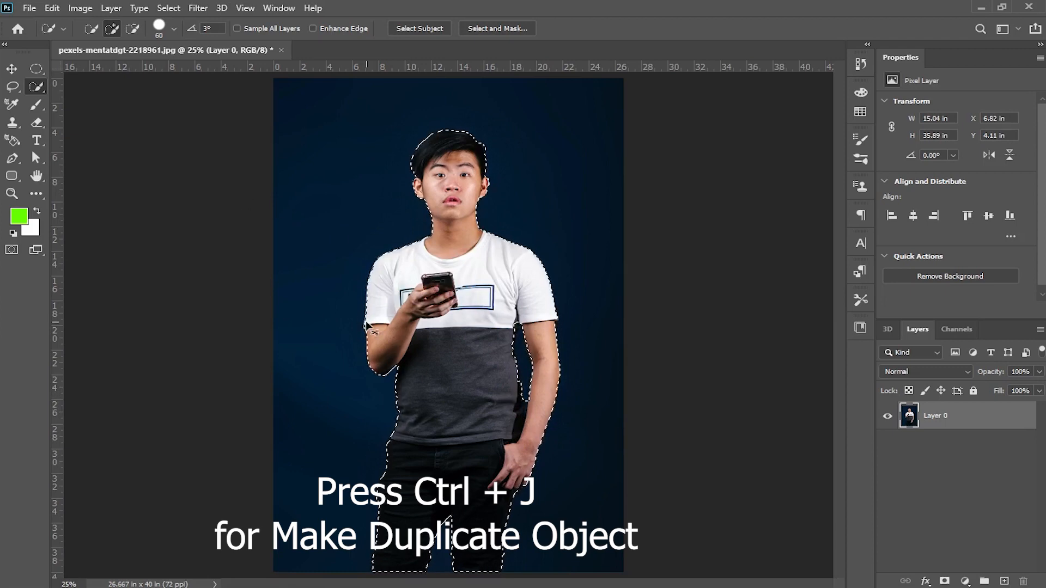
# - Copy the selected man to a new layer and check the cutout by hiding and showing Layer 0
pyautogui.hotkey('ctrl', 'j')
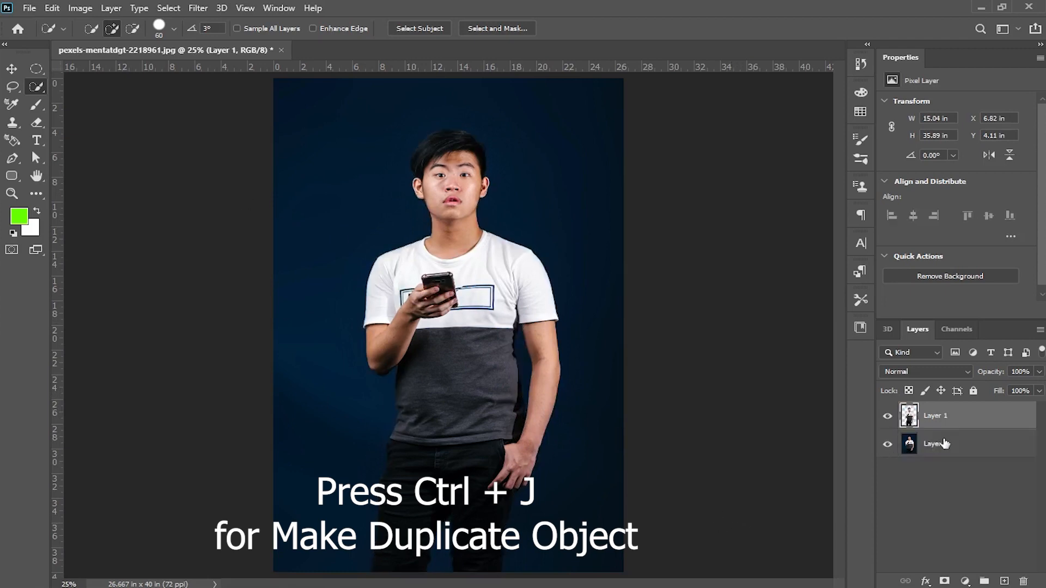
pyautogui.press('v')
pyautogui.click(888, 446)
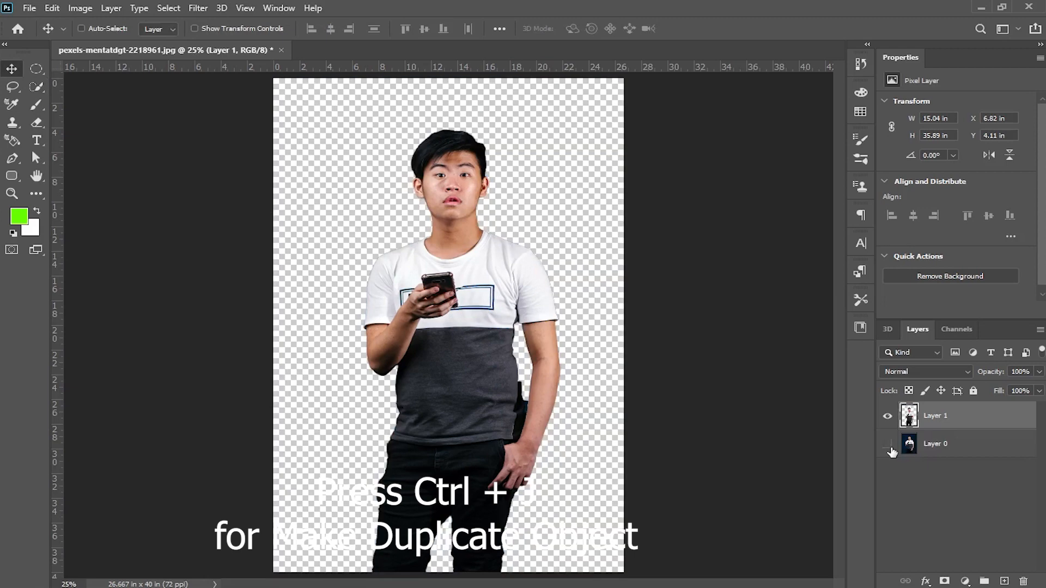
pyautogui.click(888, 446)
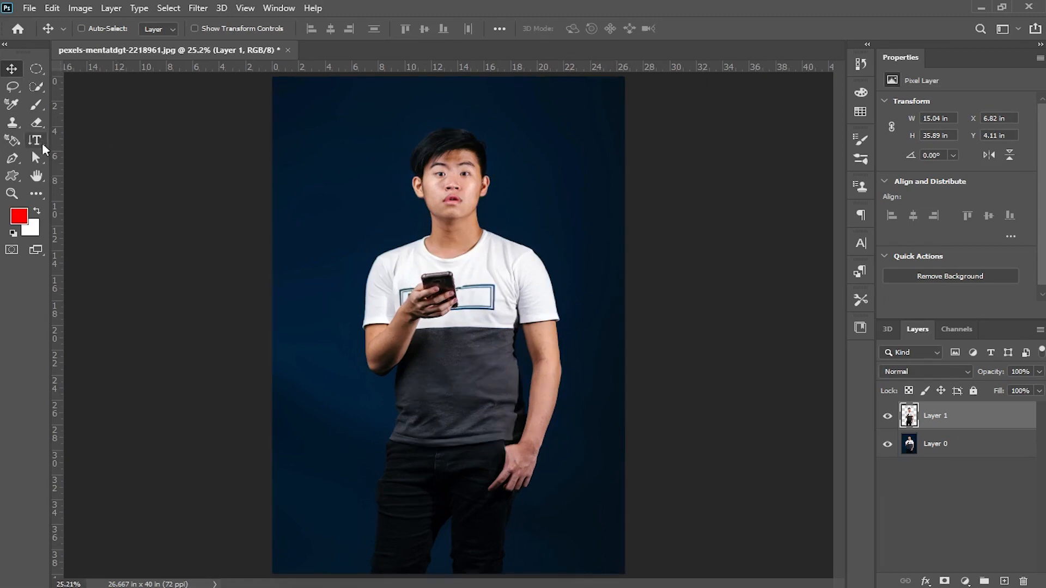
# - Add the vertical text "MAGIC TEXT" in red Impact at 280 pt and move it over the middle of the man
pyautogui.click(36, 140)
pyautogui.click(319, 117)
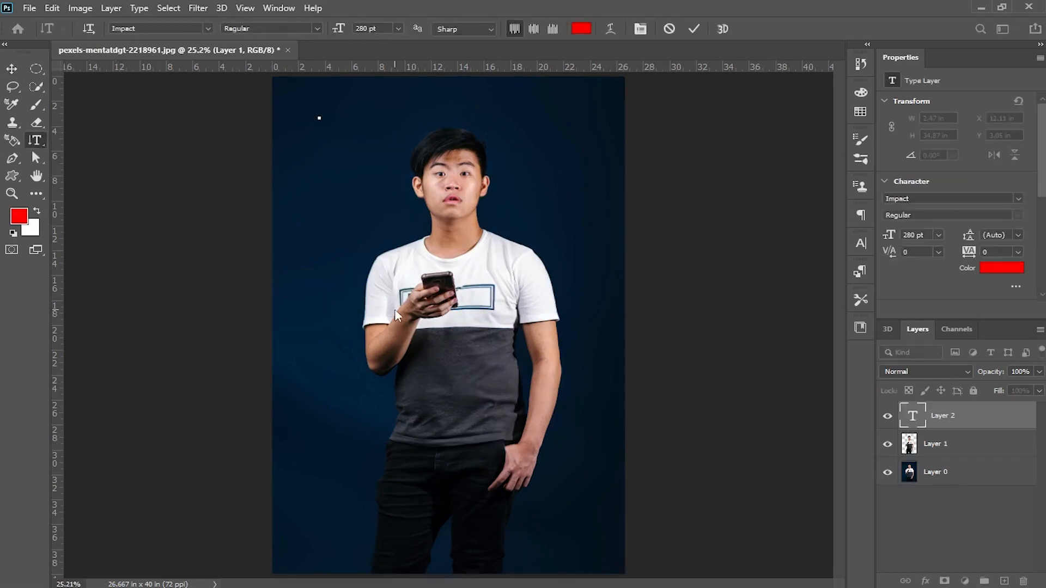
pyautogui.write('MAGIC ')
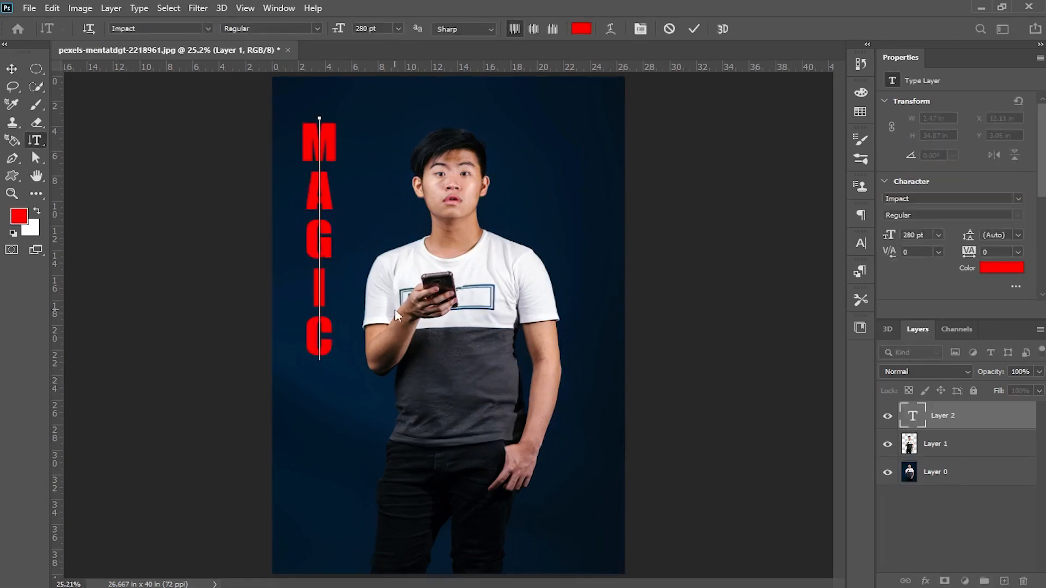
pyautogui.write('TEXT')
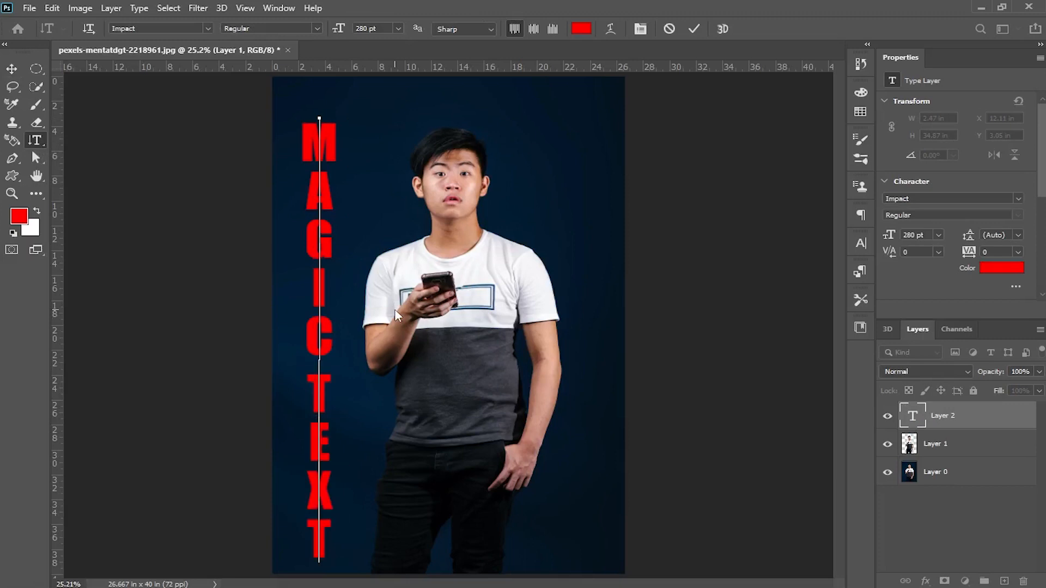
pyautogui.hotkey('ctrl', 'Return')
pyautogui.press('v')
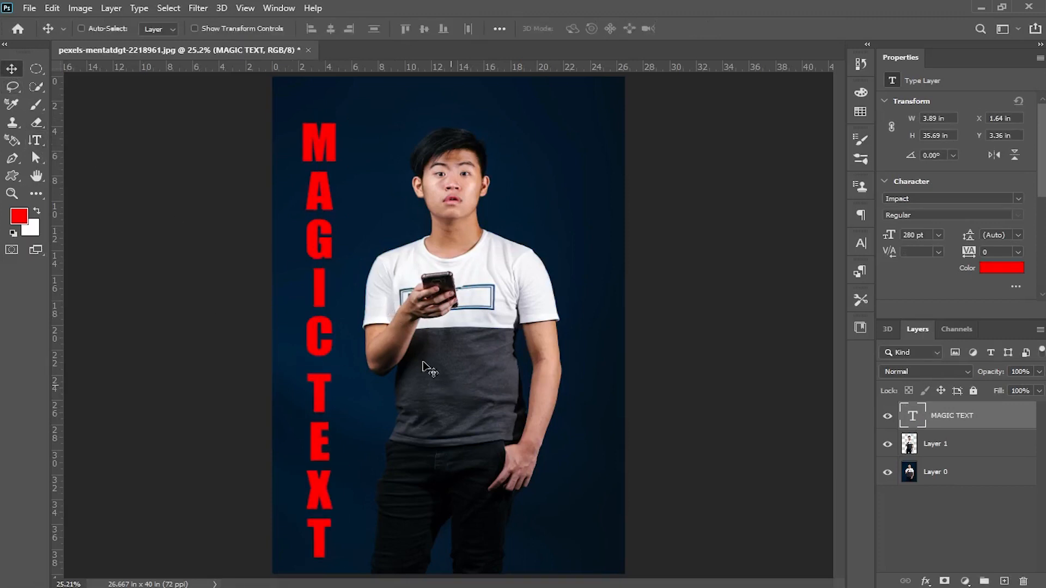
pyautogui.moveTo(325, 354); pyautogui.dragTo(457, 345)
# - Place the text layer beneath the cutout in Layer 1 and put a duplicate of the text above it
pyautogui.moveTo(978, 445); pyautogui.dragTo(970, 408)
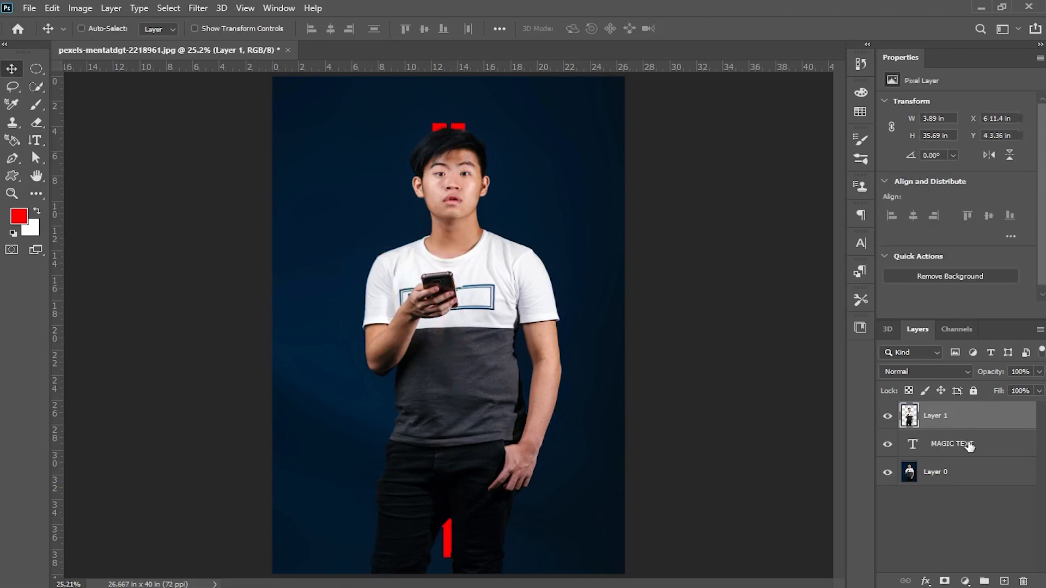
pyautogui.click(969, 445)
pyautogui.hotkey('ctrl', 'j')
pyautogui.moveTo(969, 445); pyautogui.dragTo(972, 414)
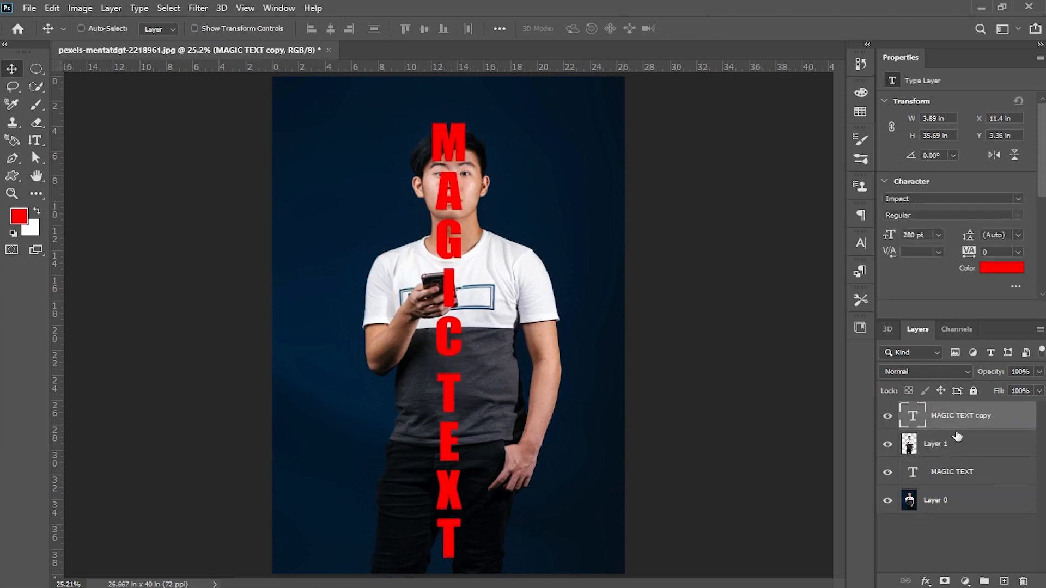
# - Convert the MAGIC TEXT copy layer to a shape and set its fill to none
pyautogui.rightClick(953, 421)
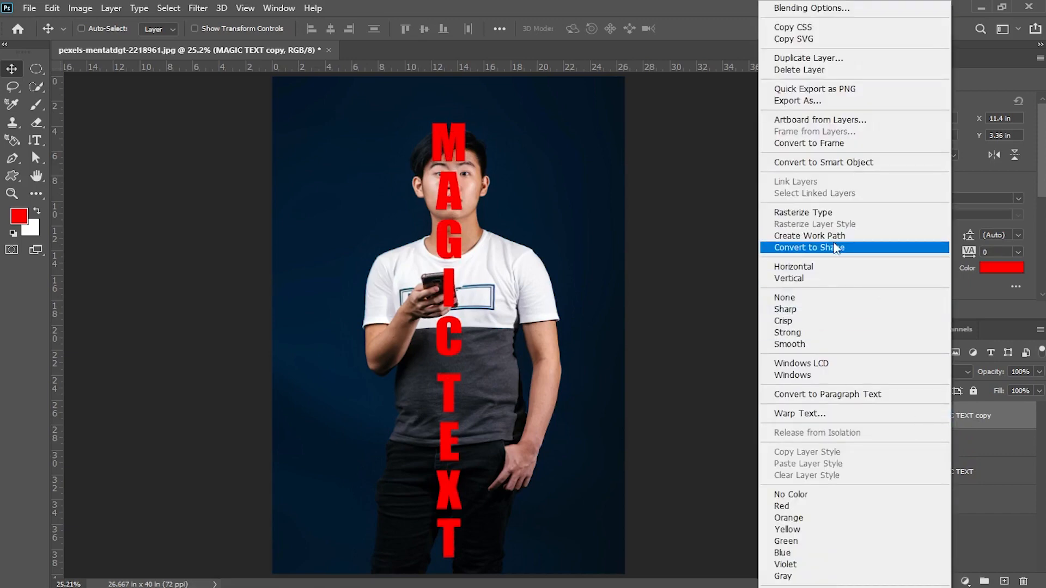
pyautogui.click(801, 248)
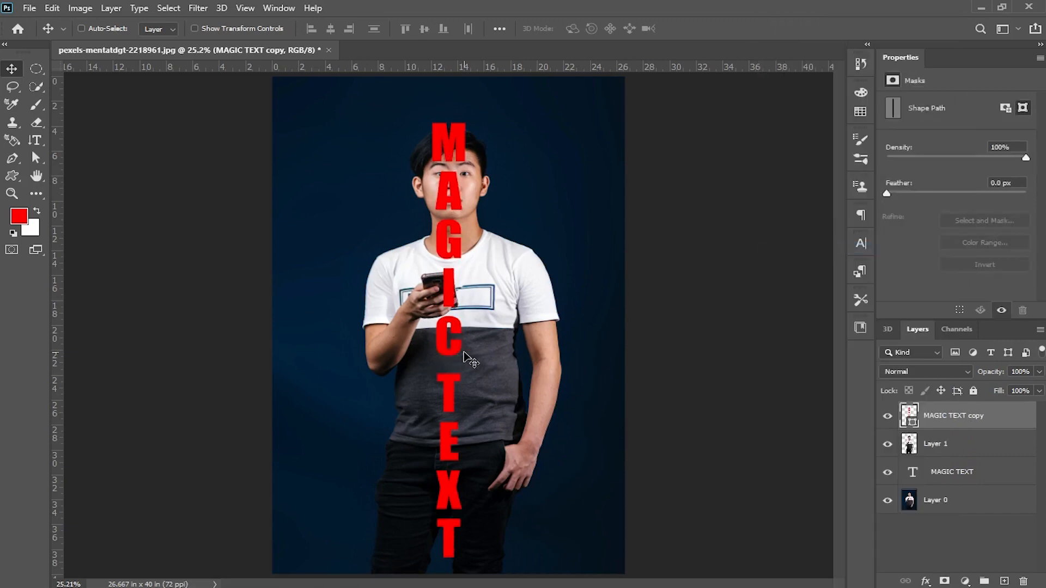
pyautogui.click(12, 176)
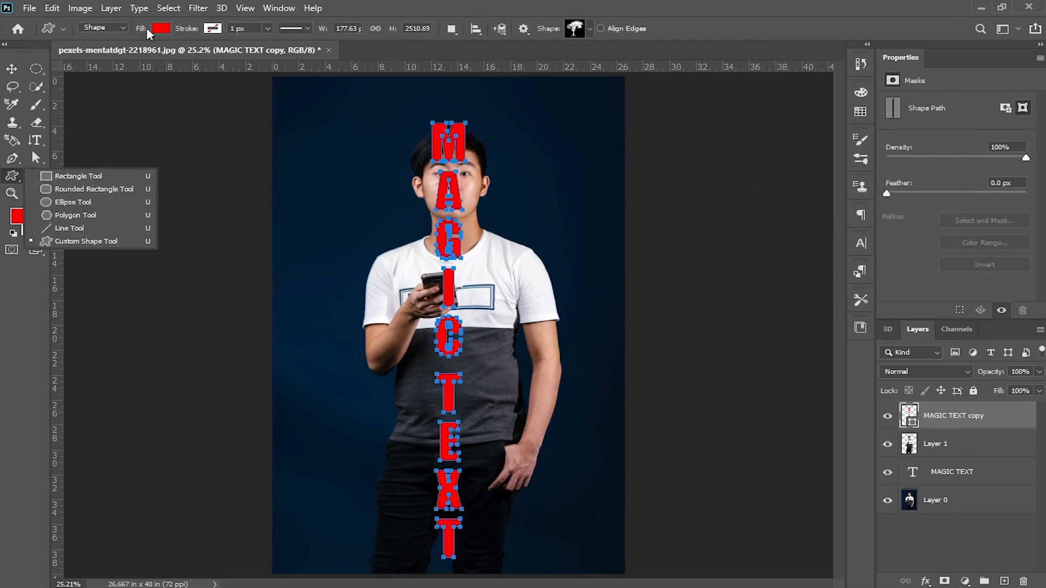
pyautogui.click(159, 29)
pyautogui.click(75, 55)
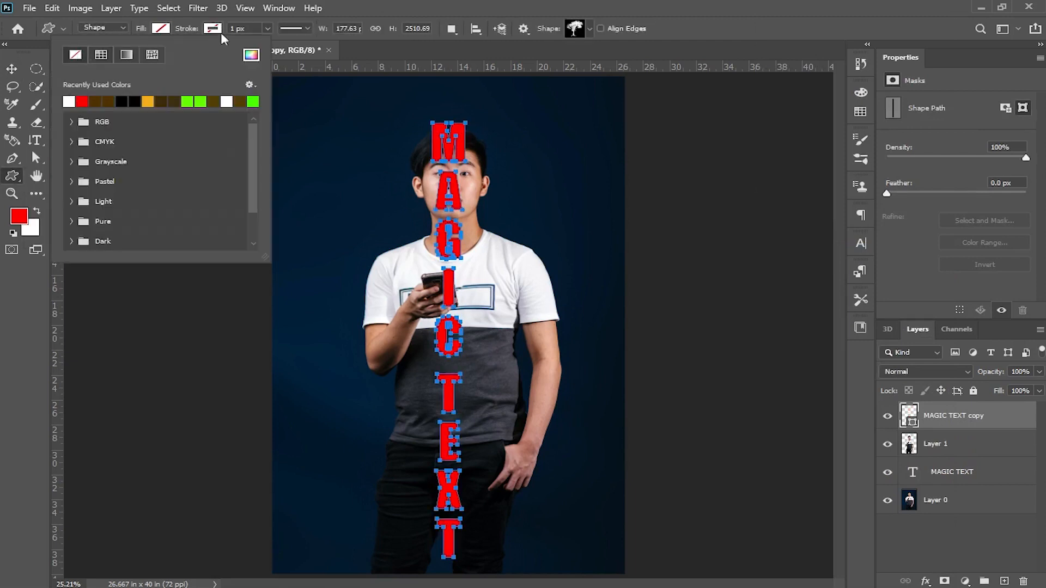
# - Give the MAGIC TEXT copy shape a purple-to-turquoise linear gradient stroke 10 px wide
pyautogui.click(216, 30)
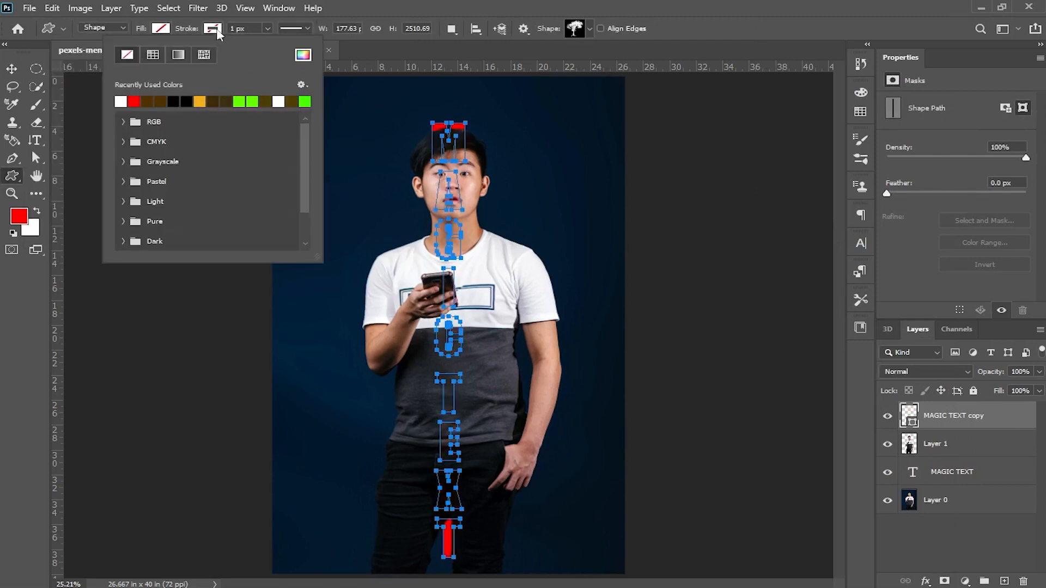
pyautogui.click(176, 54)
pyautogui.click(259, 121)
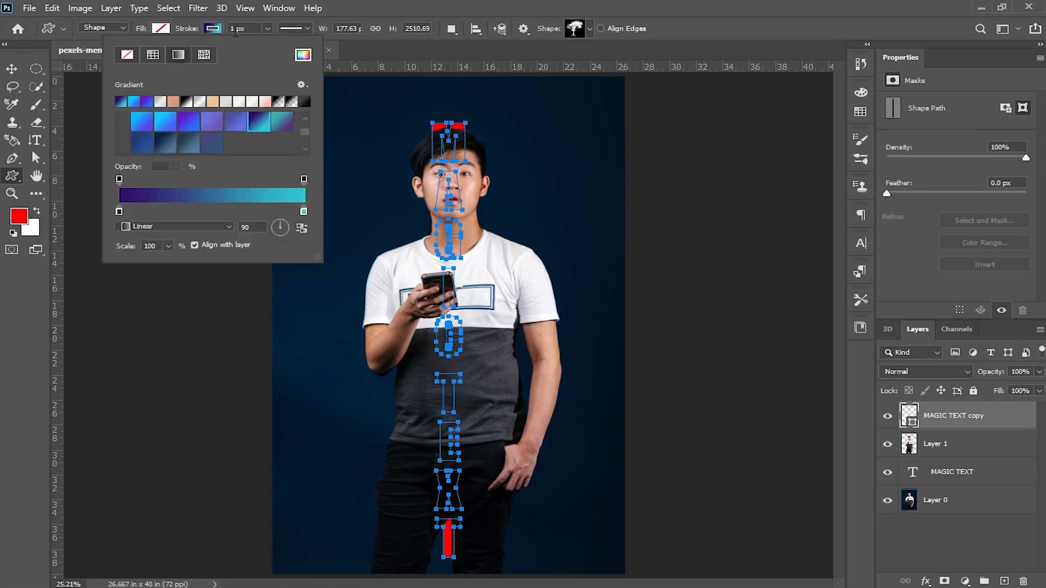
pyautogui.click(233, 32)
pyautogui.write('10')
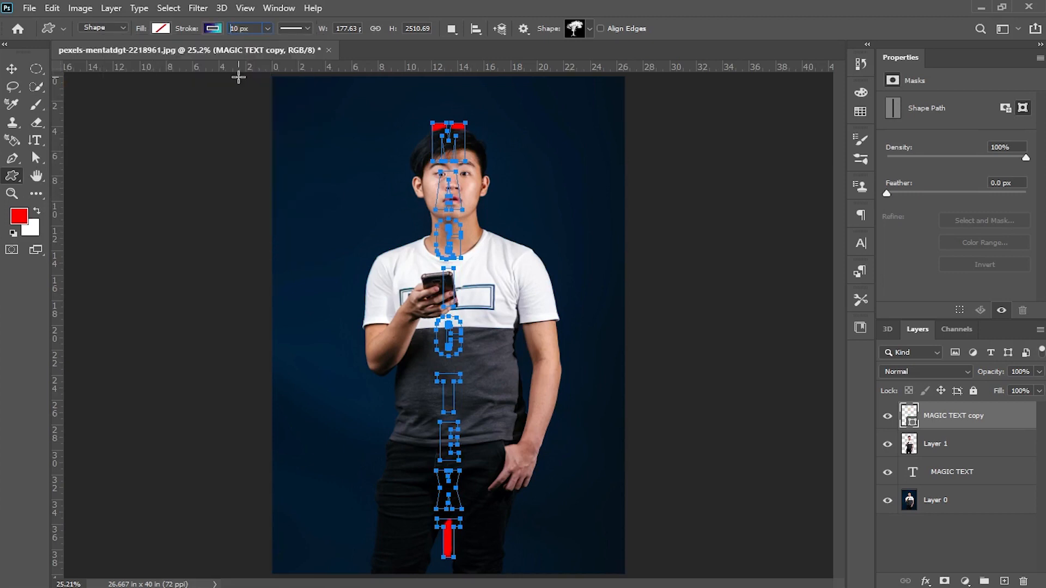
pyautogui.press('Return')
pyautogui.click(11, 71)
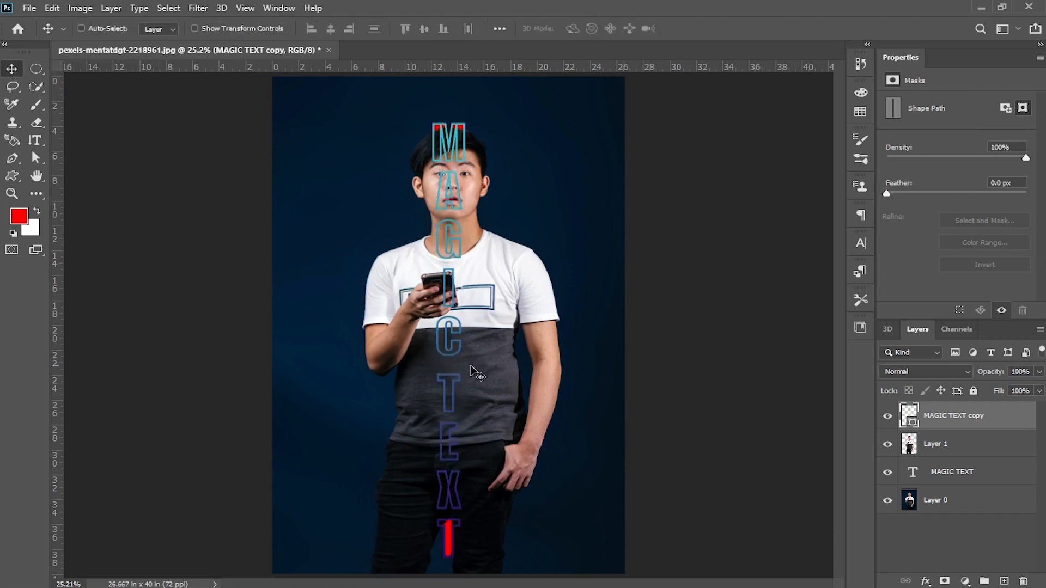
# - Link the MAGIC TEXT layer with its outlined copy and move both across the man's shoulder beside his head
pyautogui.keyDown('ctrl'); pyautogui.click(931, 479); pyautogui.keyUp('ctrl')
pyautogui.click(905, 581)
pyautogui.moveTo(455, 362); pyautogui.dragTo(517, 366)
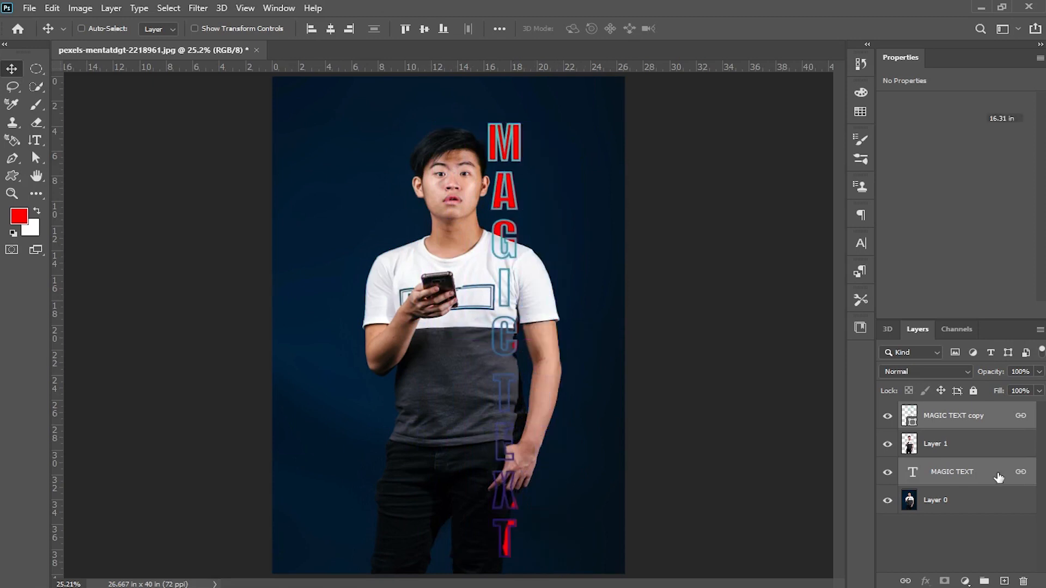
# - Enable a Drop Shadow on the MAGIC TEXT copy layer and show its settings
pyautogui.click(998, 477)
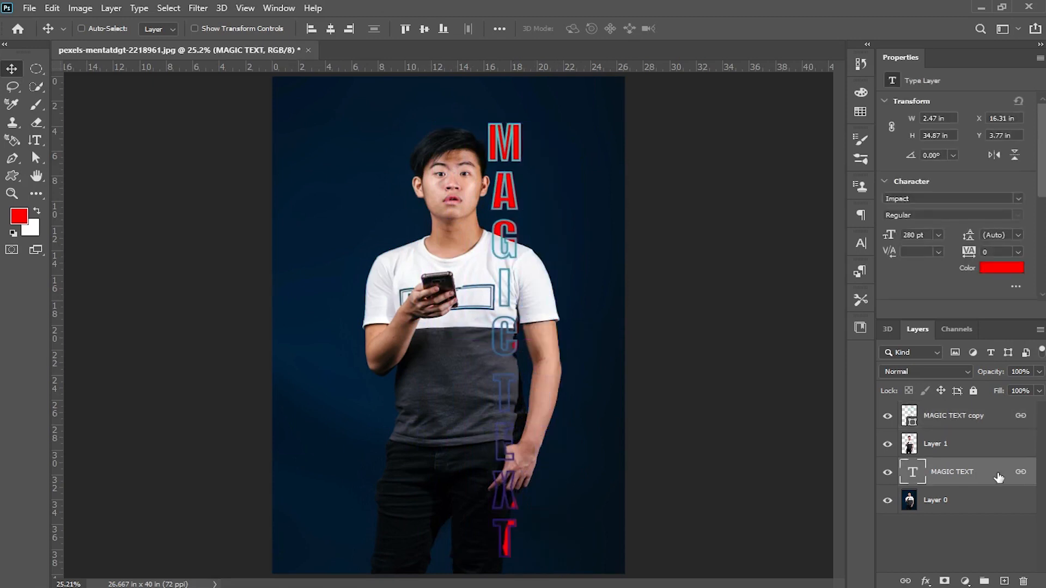
pyautogui.doubleClick(999, 477)
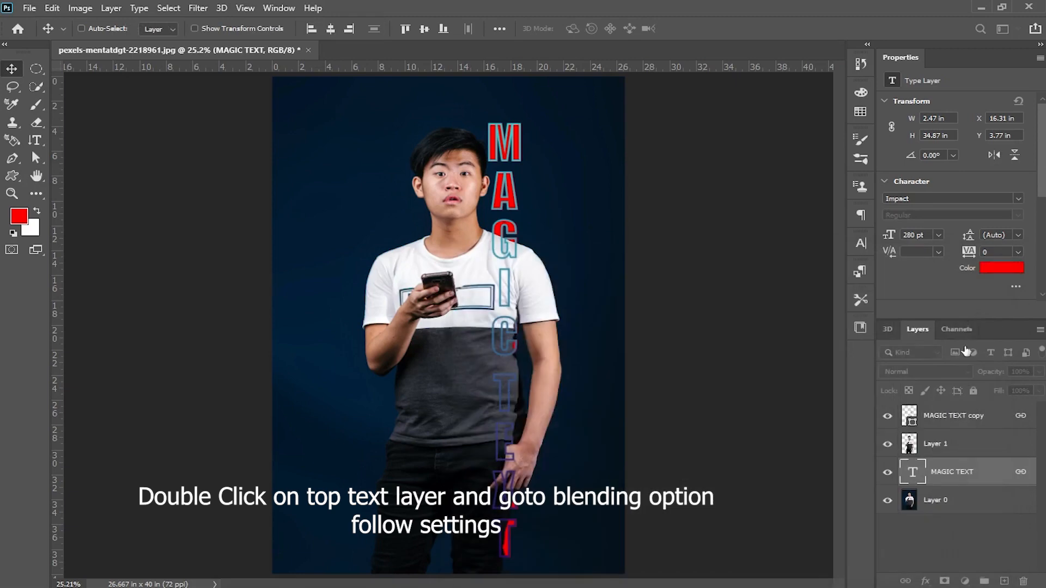
pyautogui.click(1002, 421)
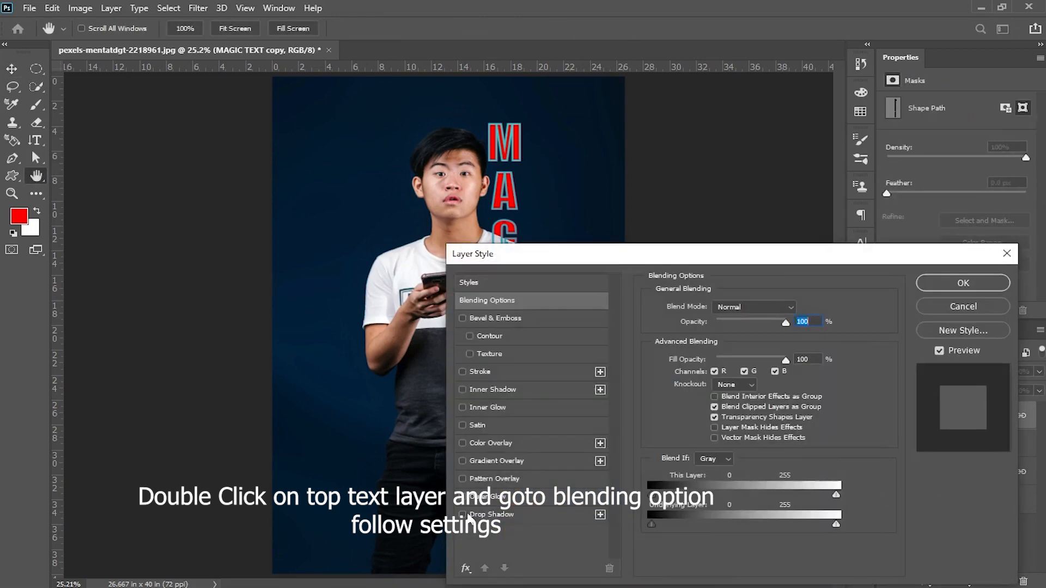
pyautogui.click(464, 515)
pyautogui.moveTo(625, 263); pyautogui.dragTo(795, 243)
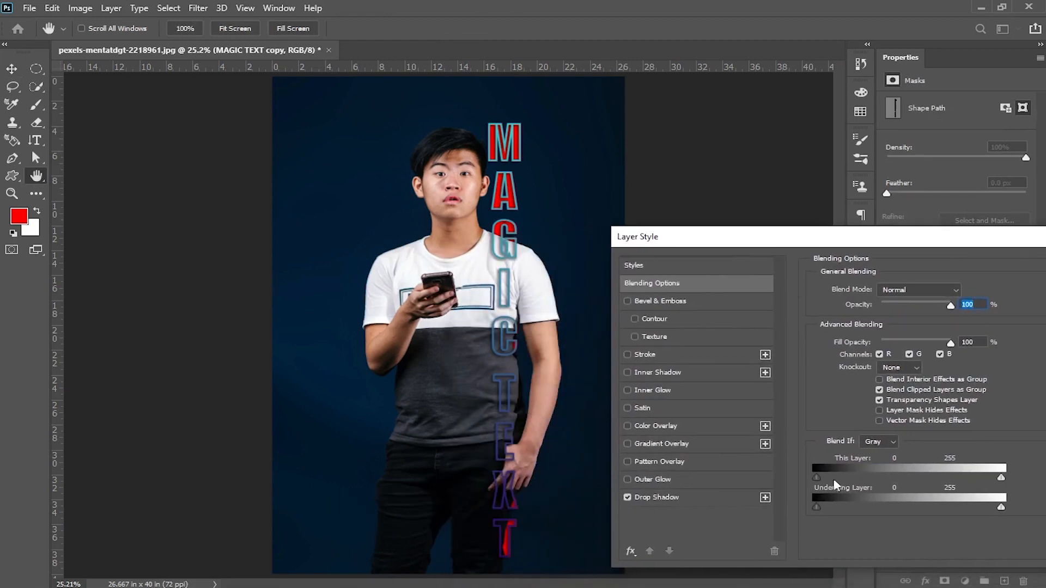
pyautogui.click(681, 497)
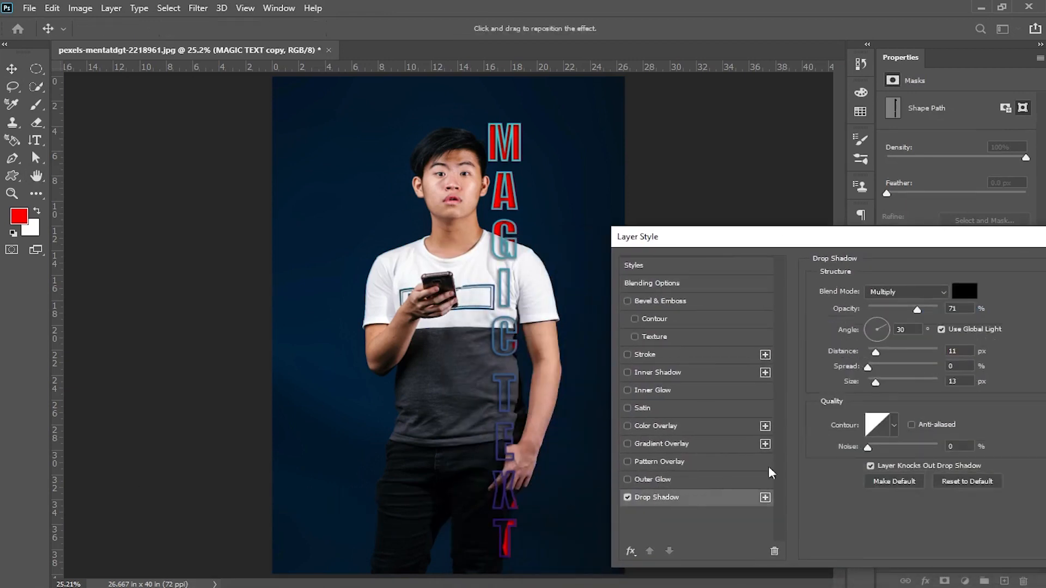
# - Set the drop shadow's distance to 10 px and size to 7 px, apply it and collapse the layer's effects list
pyautogui.moveTo(875, 383); pyautogui.dragTo(869, 383)
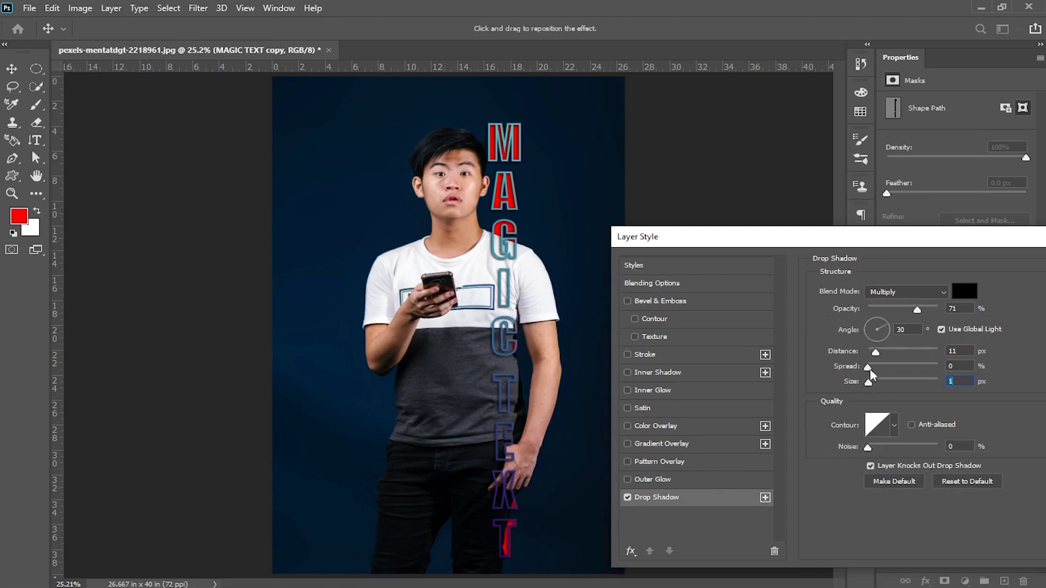
pyautogui.moveTo(876, 353); pyautogui.dragTo(875, 385)
pyautogui.click(874, 384)
pyautogui.moveTo(929, 239); pyautogui.dragTo(787, 240)
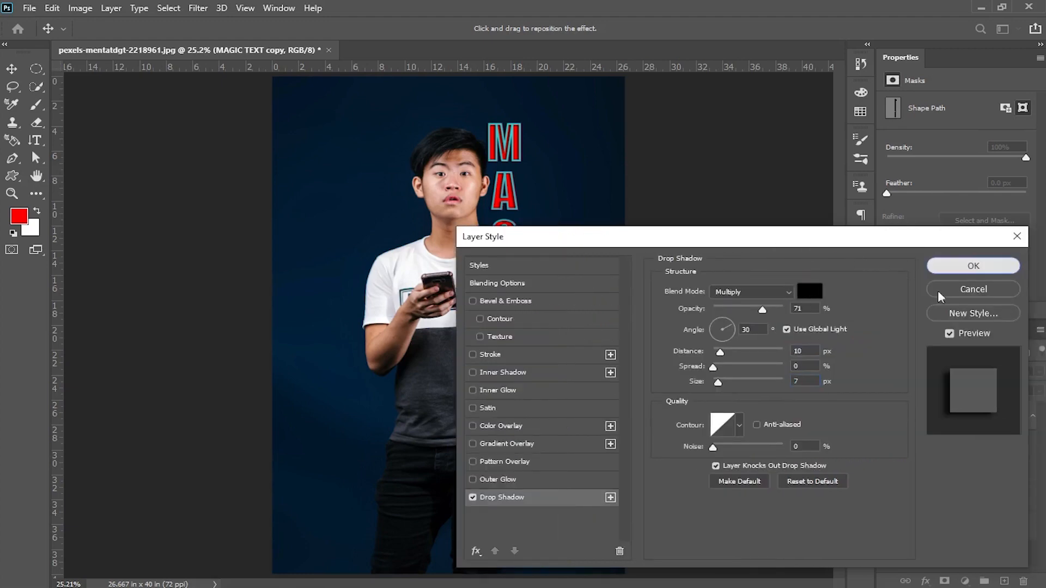
pyautogui.click(983, 271)
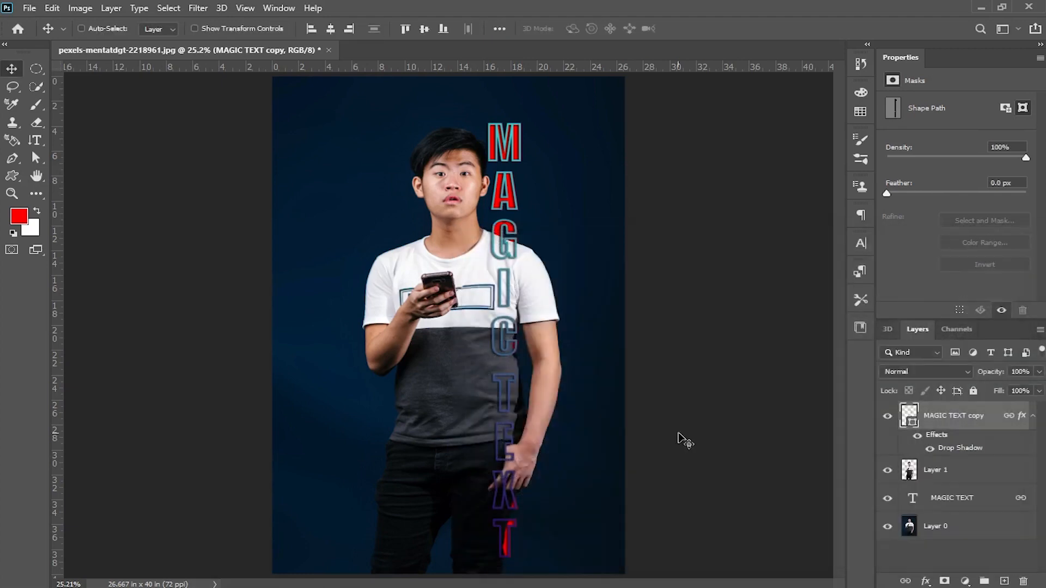
pyautogui.click(1033, 416)
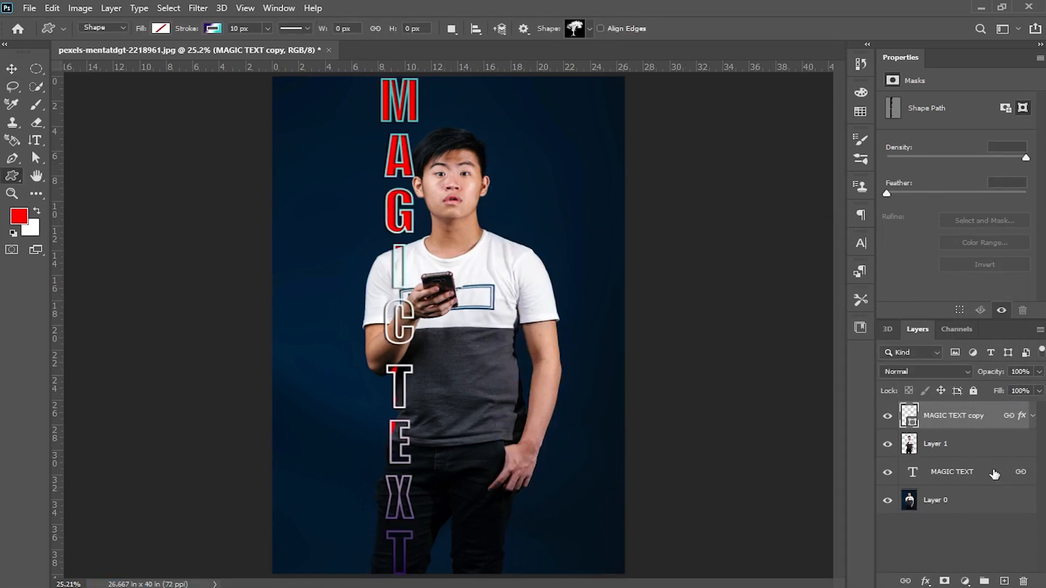
# - Delete the MAGIC TEXT layer and its outlined copy, keeping the cutout in Layer 1
pyautogui.keyDown('shift'); pyautogui.click(994, 474); pyautogui.keyUp('shift')
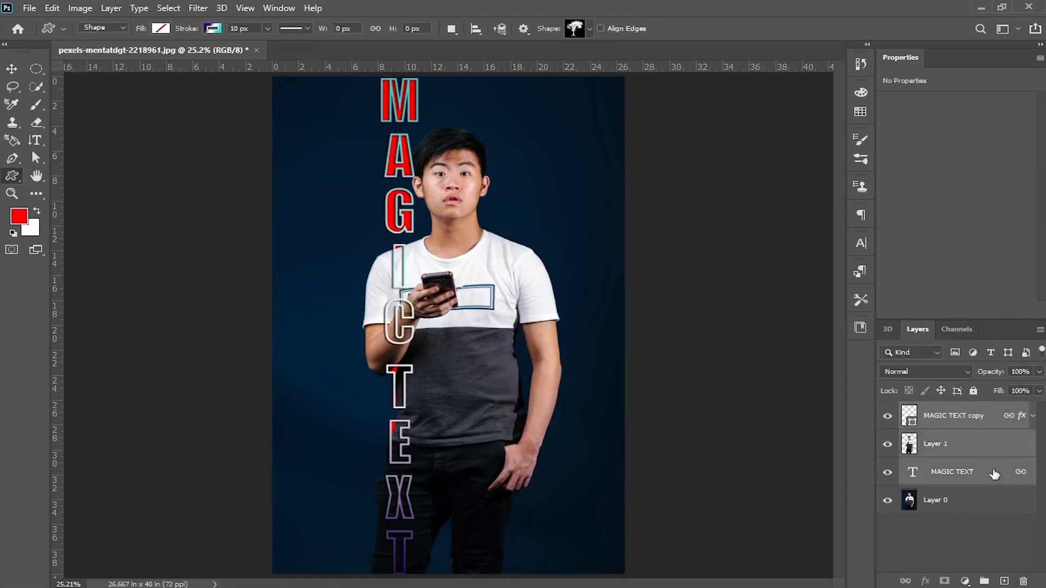
pyautogui.click(1023, 581)
pyautogui.click(454, 229)
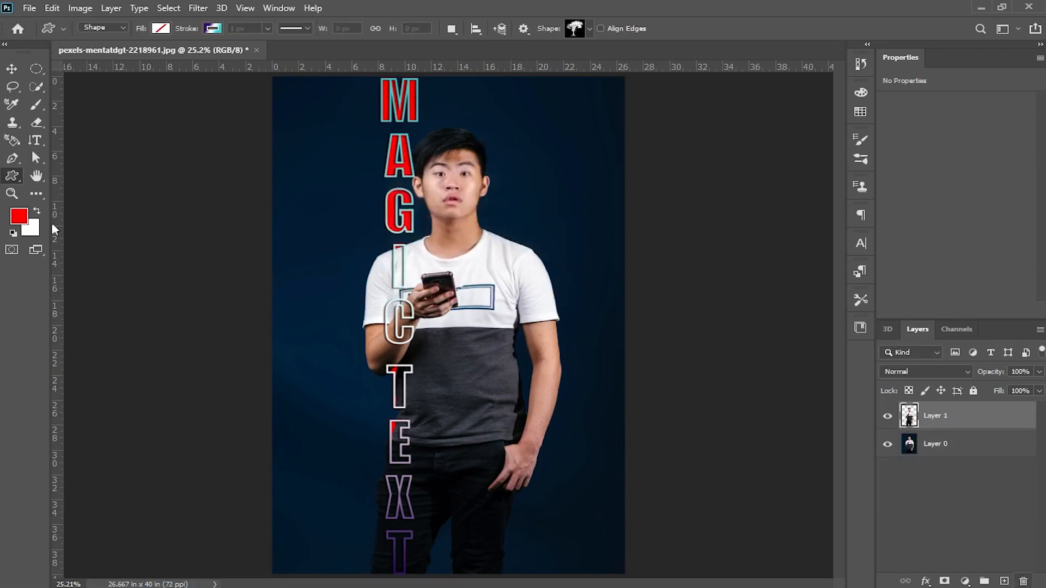
# - Add the horizontal text MAGIC TEXT in red Impact across the man's chest
pyautogui.click(36, 140)
pyautogui.click(98, 141)
pyautogui.click(310, 334)
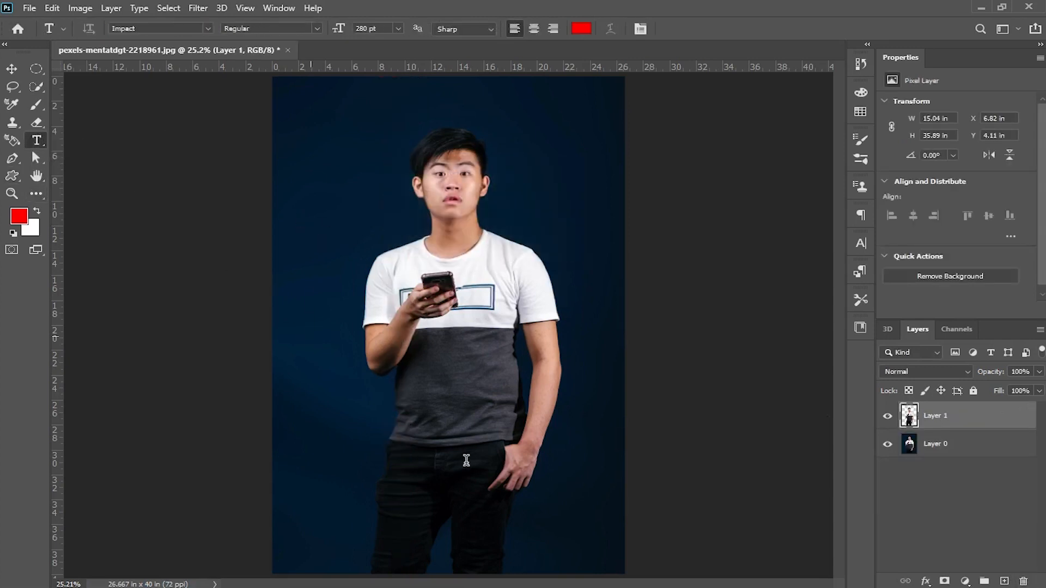
pyautogui.write('MA')
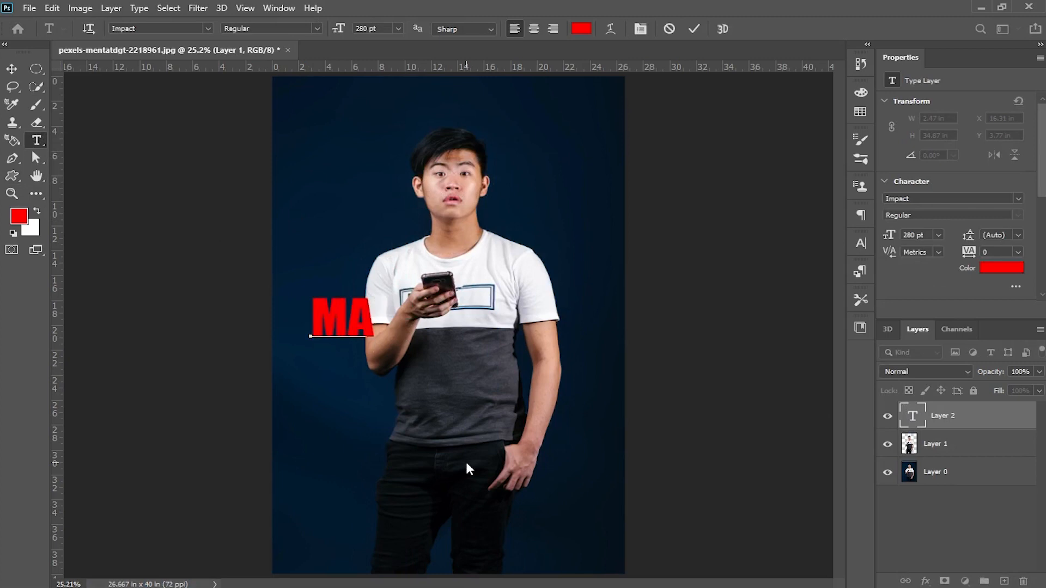
pyautogui.write('GIC TEXT')
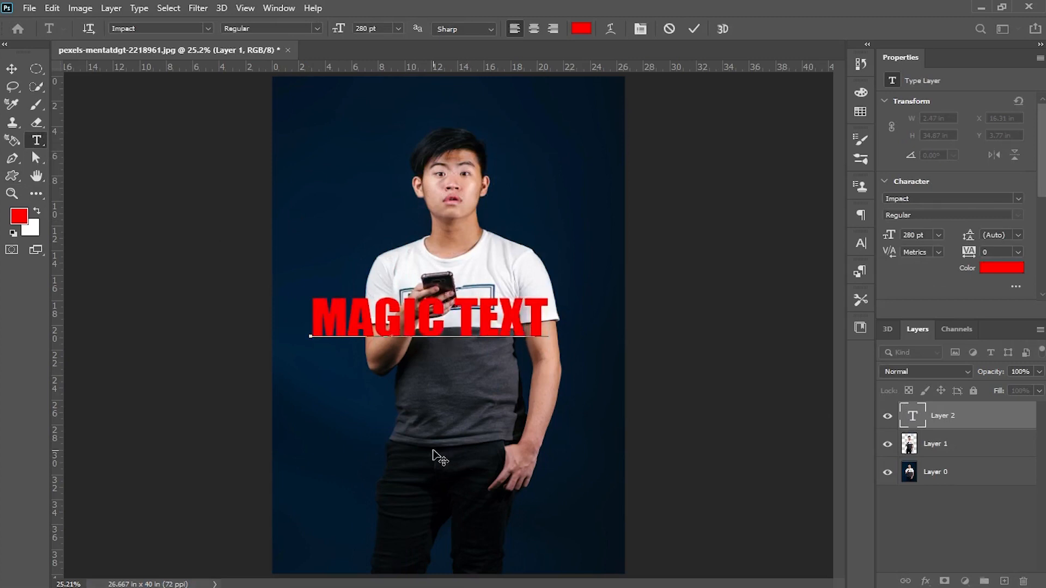
# - Set the font size of the whole MAGIC TEXT line to 350 pt
pyautogui.hotkey('ctrl', 'a')
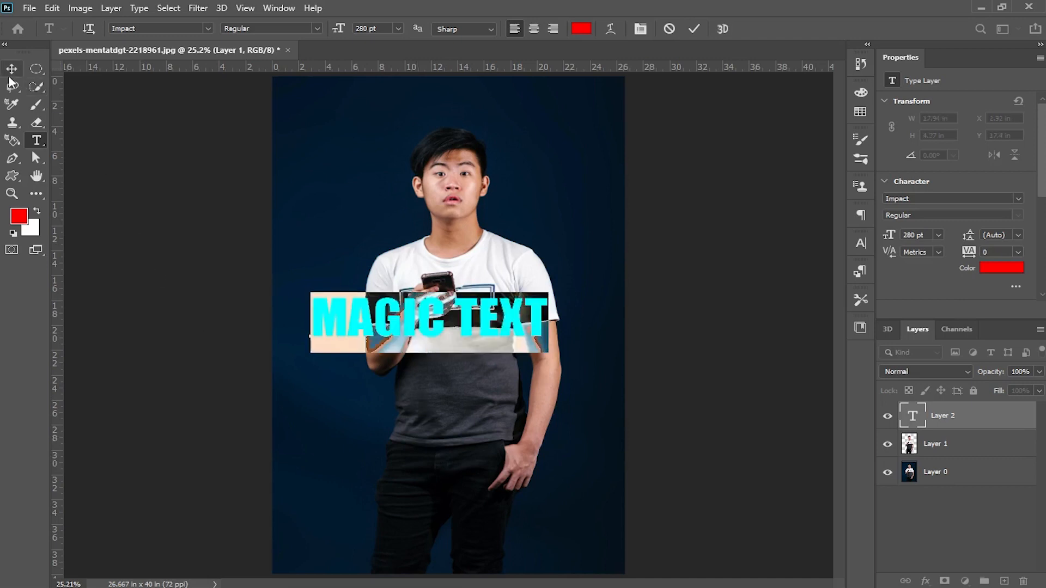
pyautogui.click(856, 242)
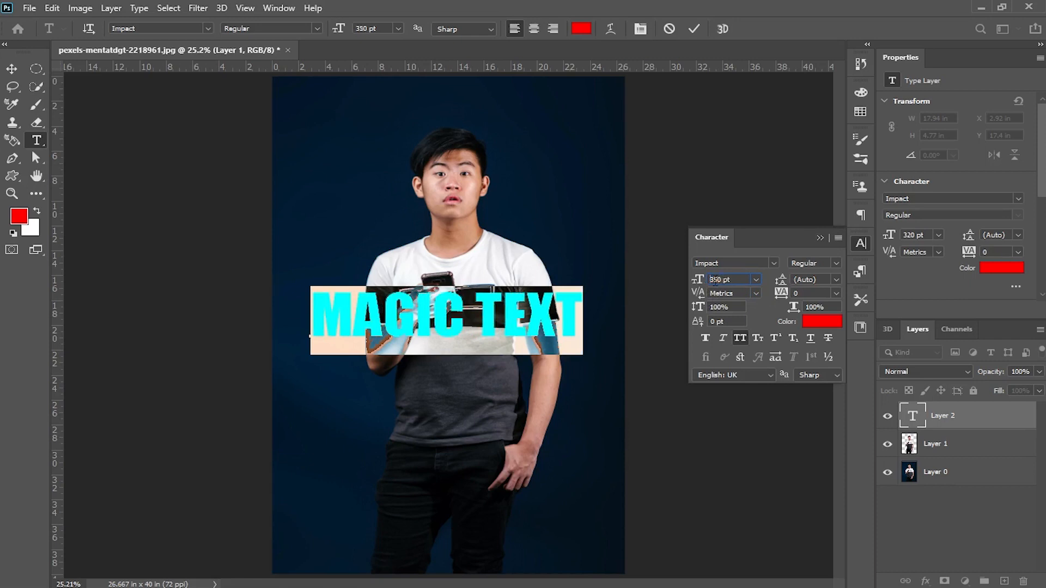
pyautogui.click(819, 238)
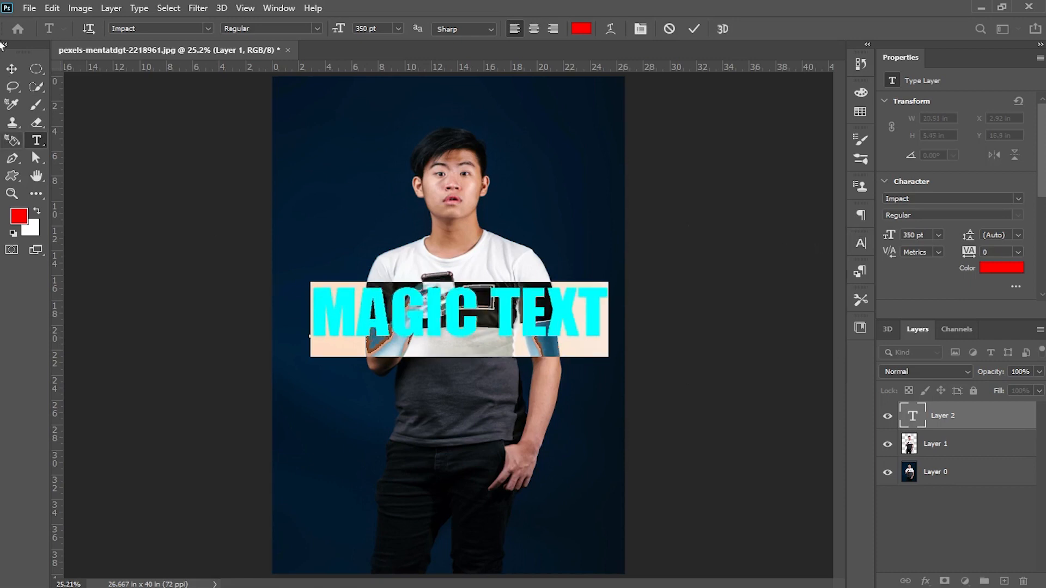
# - Shift the text slightly to centre it over the man and place its layer beneath Layer 1
pyautogui.click(12, 68)
pyautogui.moveTo(439, 316); pyautogui.dragTo(427, 317)
pyautogui.moveTo(979, 417); pyautogui.dragTo(978, 457)
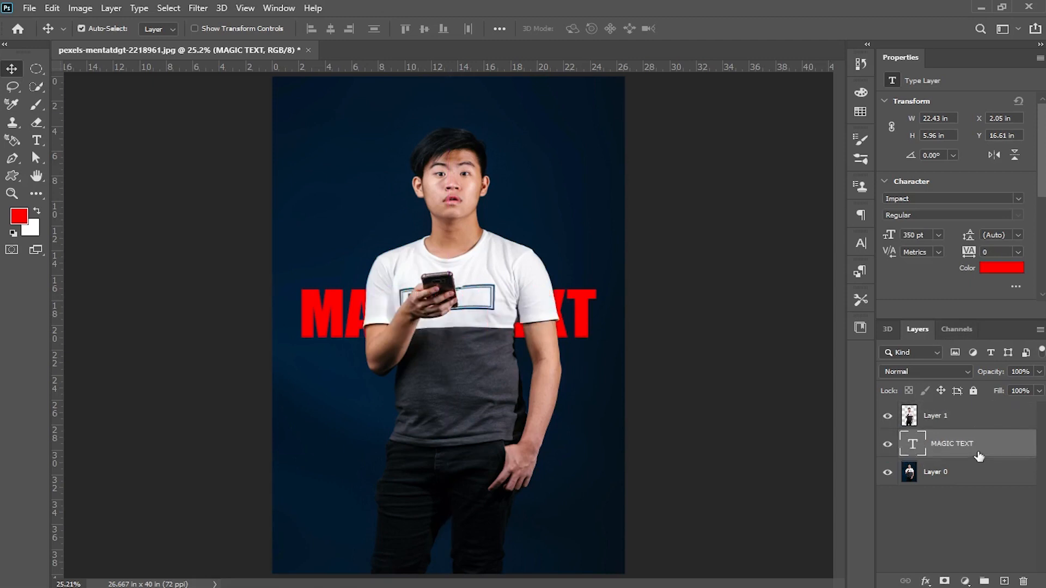
# - Duplicate the MAGIC TEXT layer, place the copy above Layer 1 and convert it to a shape
pyautogui.hotkey('ctrl', 'j')
pyautogui.moveTo(977, 455); pyautogui.dragTo(983, 405)
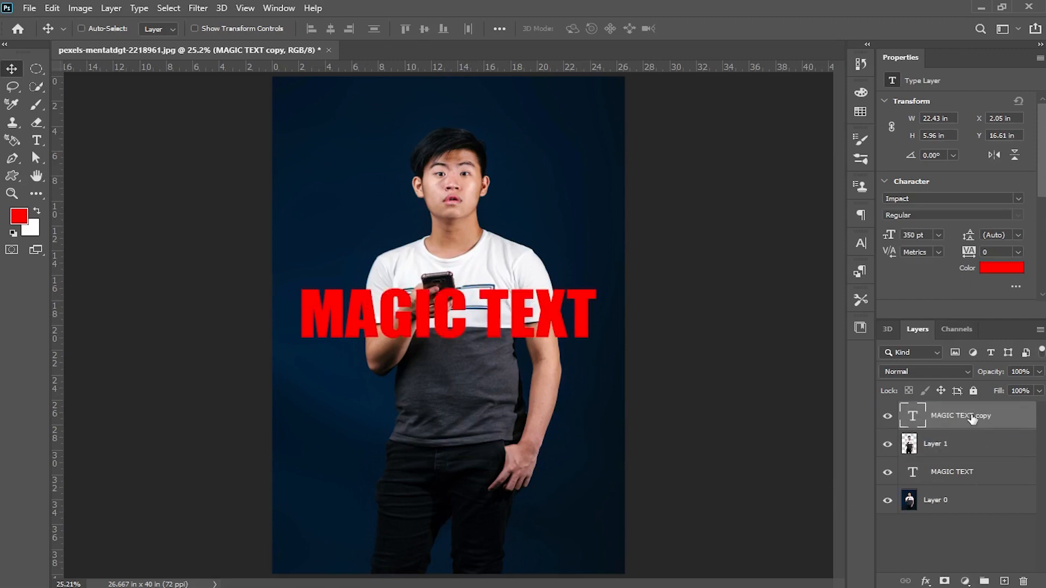
pyautogui.rightClick(955, 420)
pyautogui.click(849, 247)
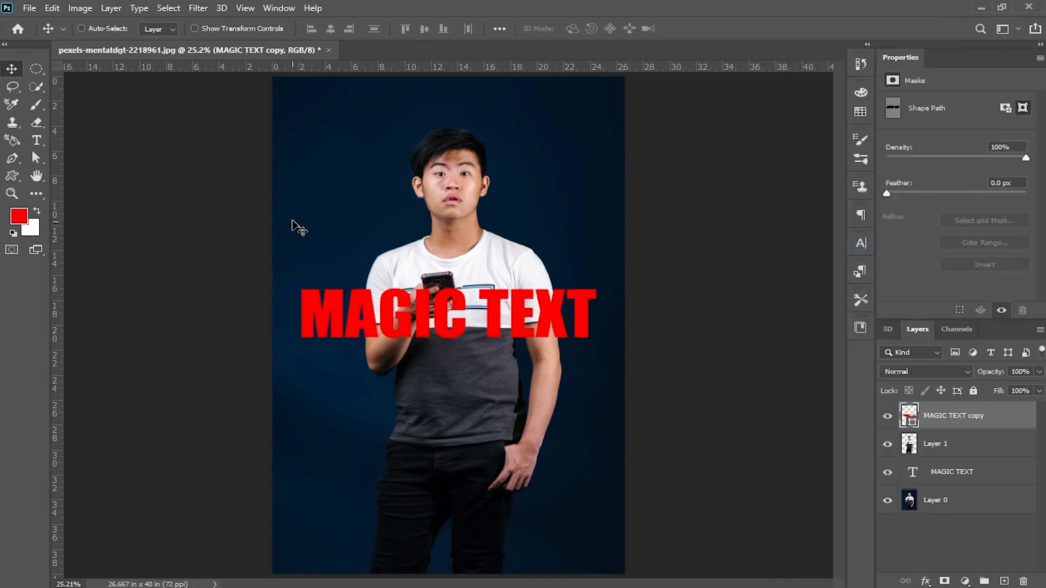
# - Remove the fill of the text shape and give it a 10 px purple-to-turquoise gradient stroke
pyautogui.click(13, 176)
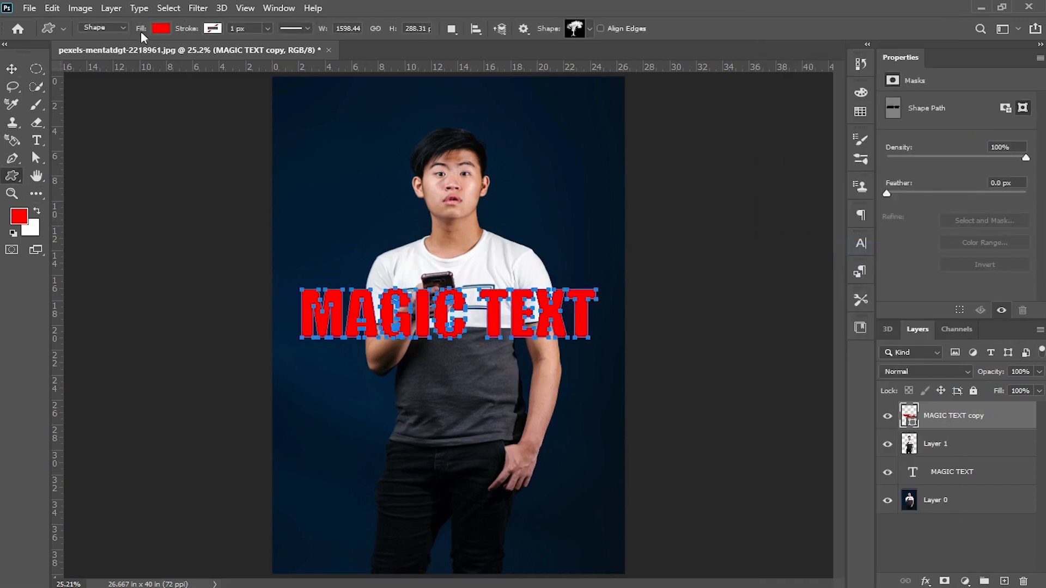
pyautogui.click(161, 28)
pyautogui.click(77, 54)
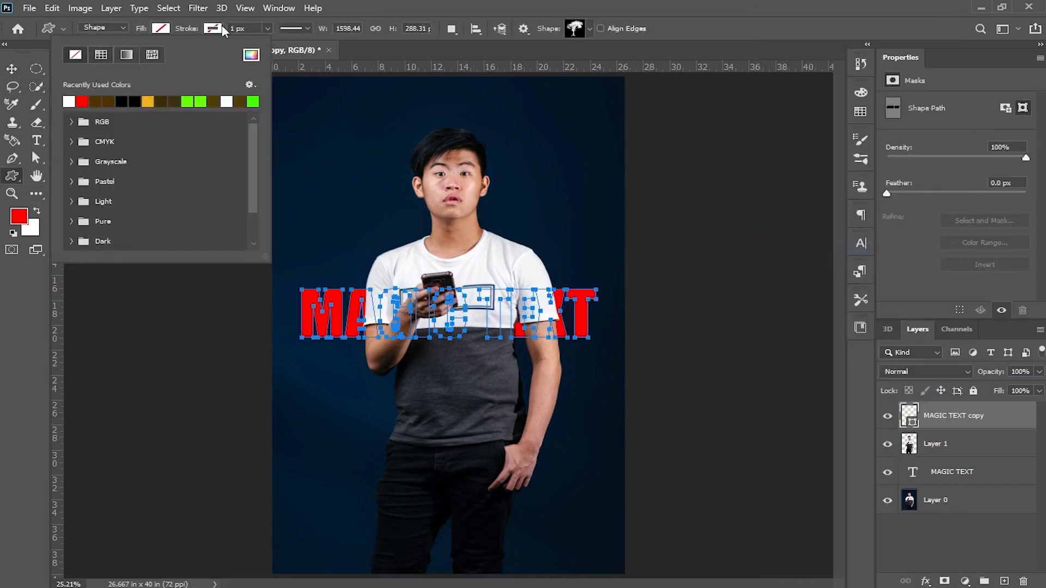
pyautogui.click(212, 28)
pyautogui.click(178, 54)
pyautogui.click(254, 123)
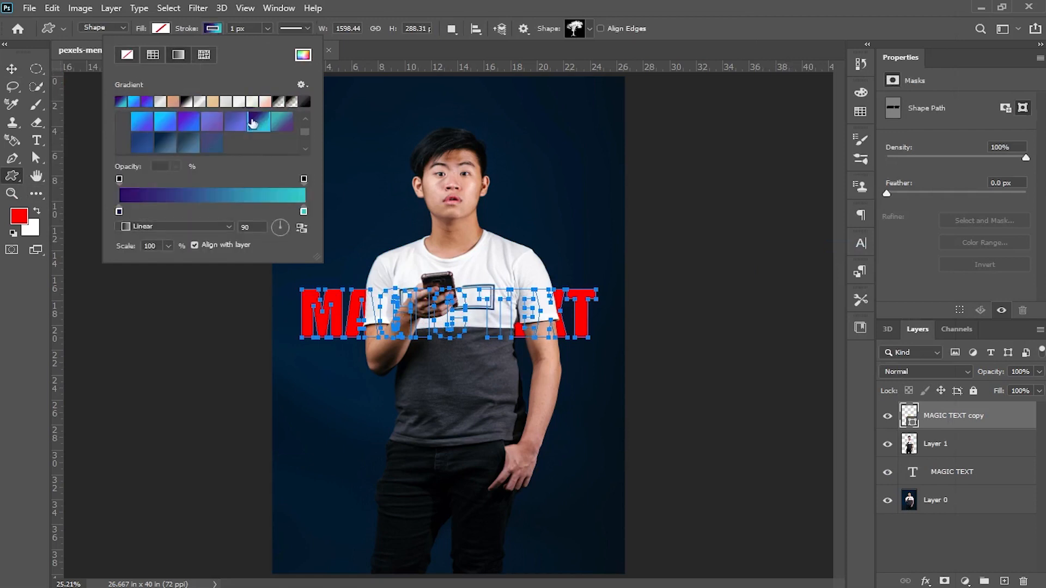
pyautogui.click(216, 29)
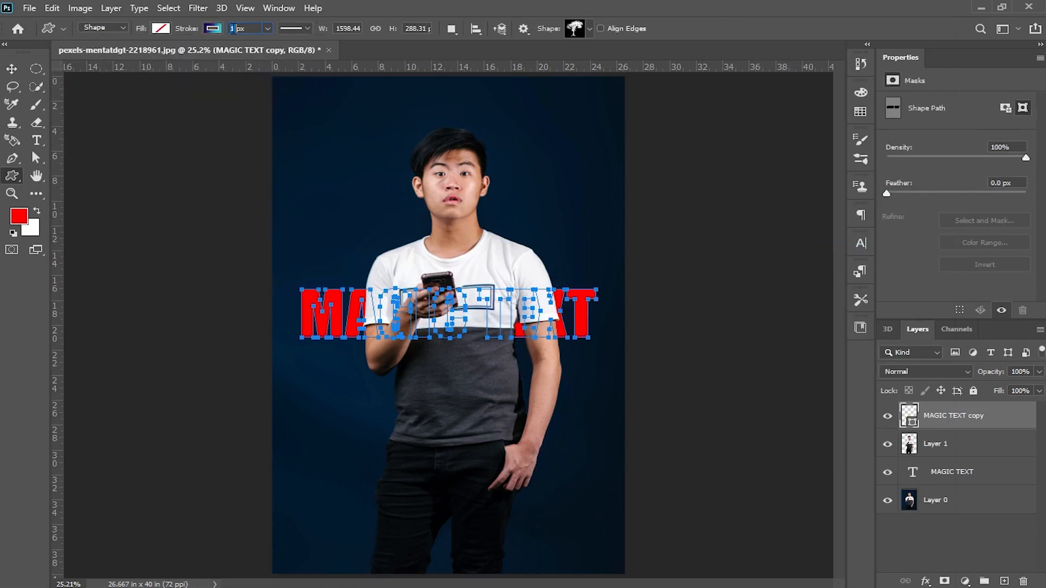
pyautogui.write('10')
pyautogui.press('Return')
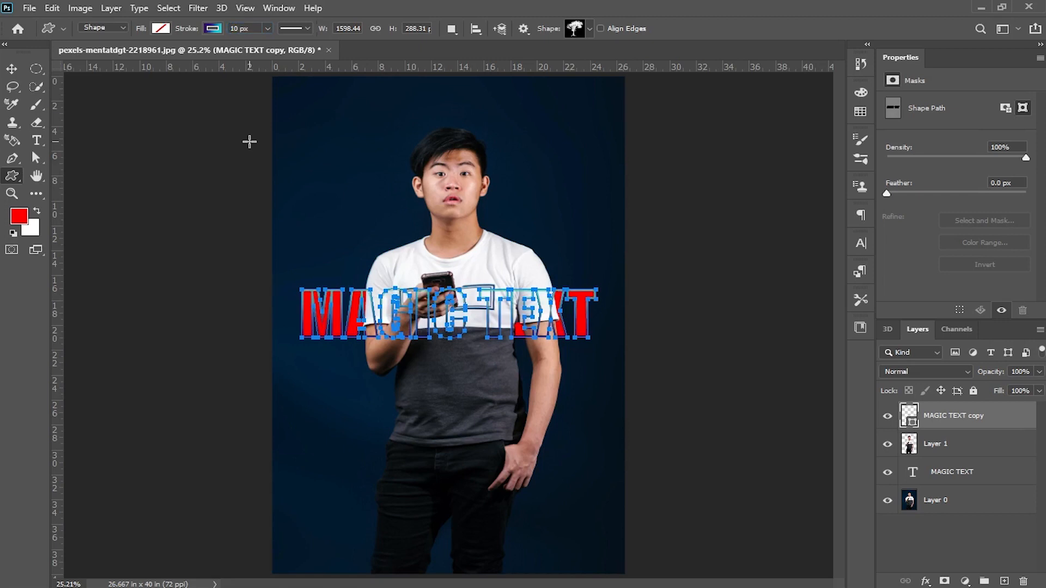
# - Add a white color stop near the middle of the stroke's gradient
pyautogui.click(221, 30)
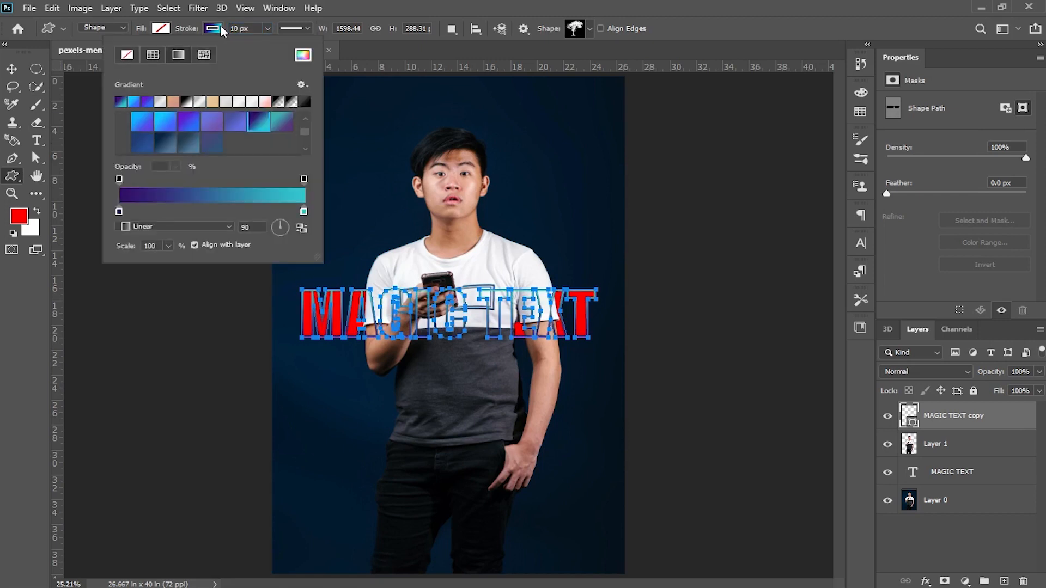
pyautogui.click(206, 212)
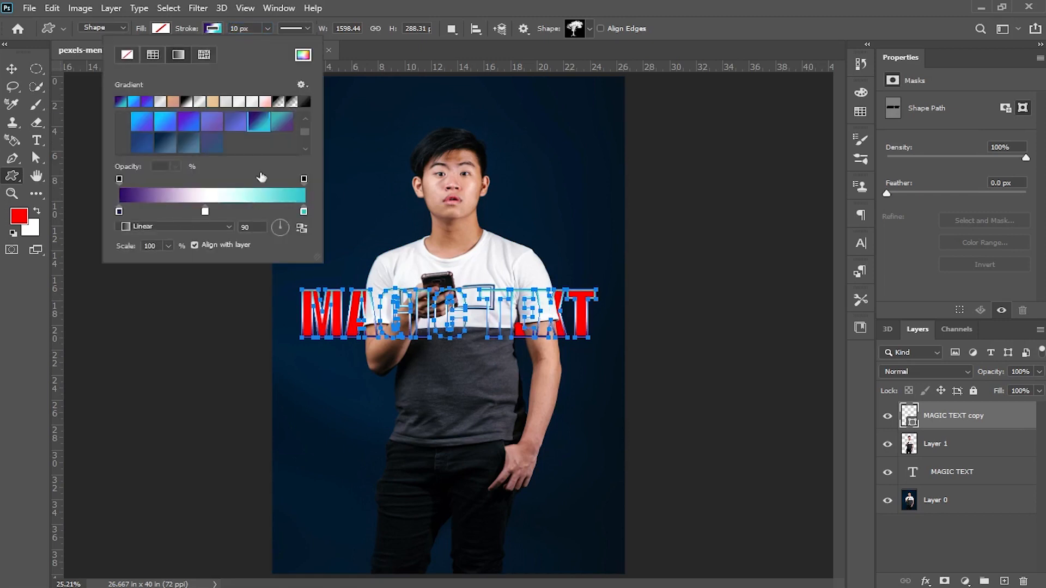
pyautogui.click(11, 69)
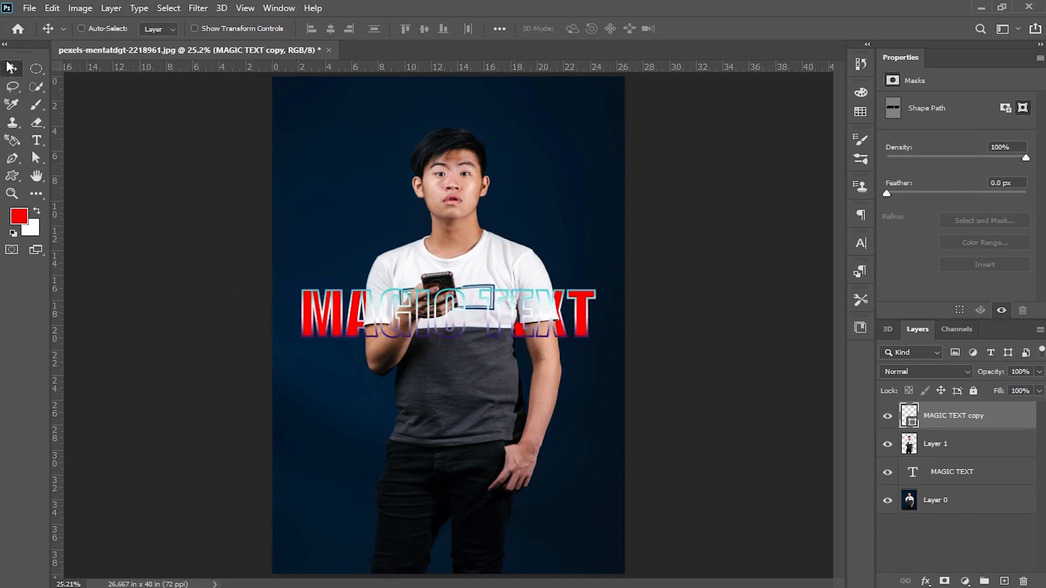
# - Link the MAGIC TEXT layer with its outlined copy and move both down to the man's waist
pyautogui.keyDown('ctrl'); pyautogui.click(954, 472); pyautogui.keyUp('ctrl')
pyautogui.click(905, 581)
pyautogui.moveTo(501, 350); pyautogui.dragTo(506, 420)
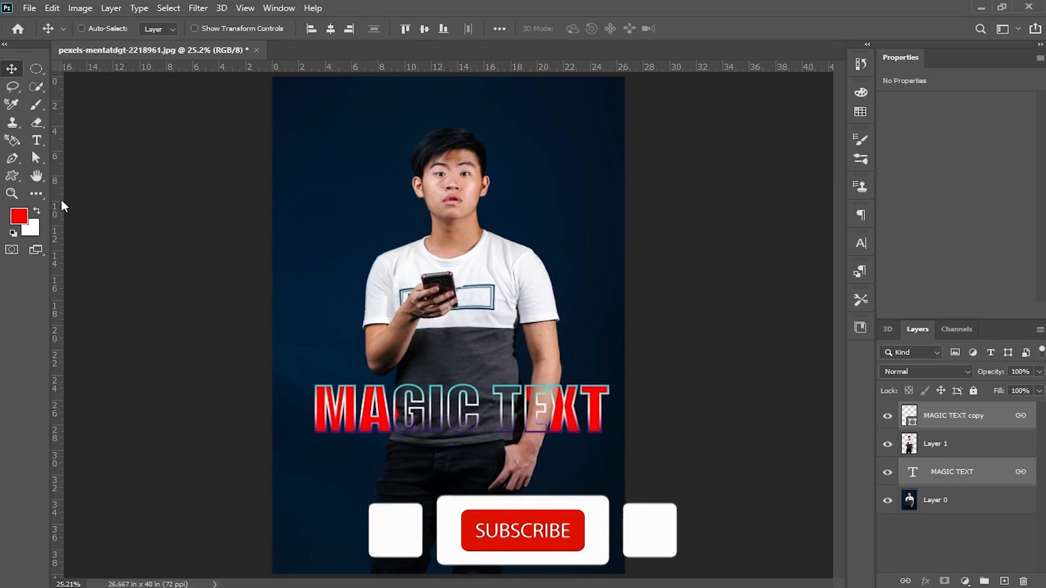
# - Add a drop shadow with distance 10 px and size 7 px to the MAGIC TEXT copy layer and collapse its effects list
pyautogui.click(996, 422)
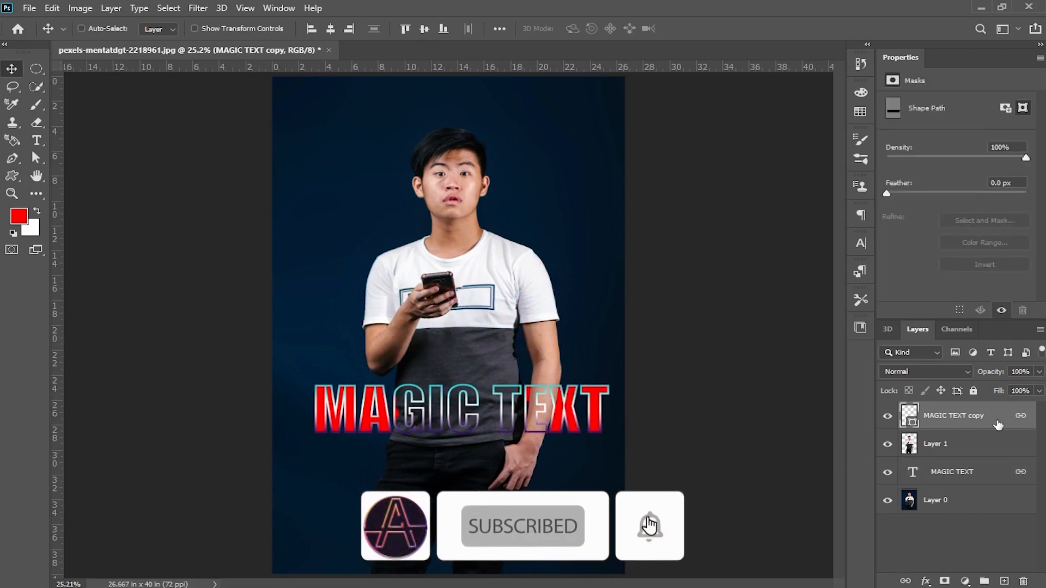
pyautogui.doubleClick(998, 425)
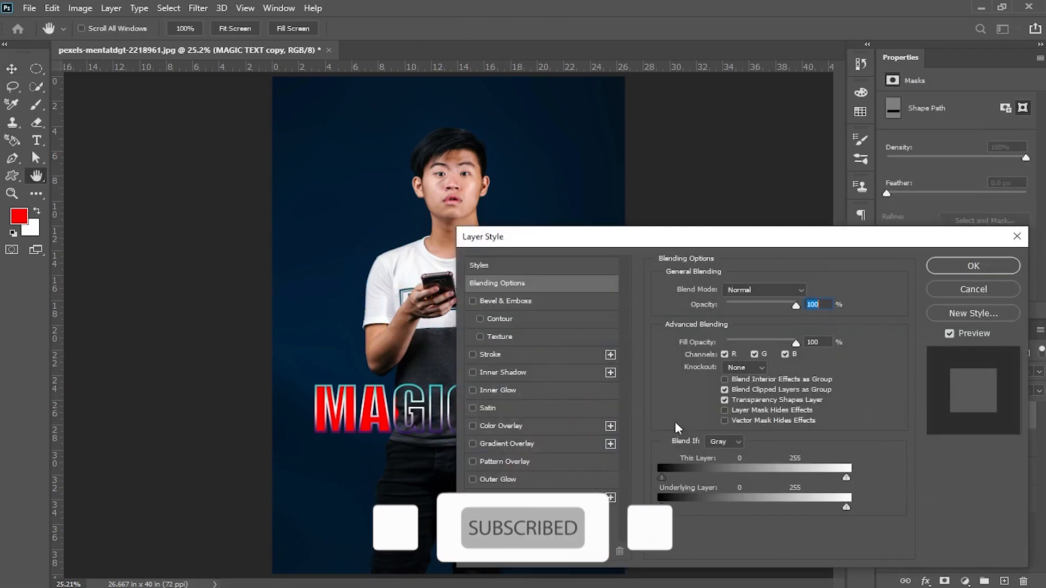
pyautogui.click(492, 497)
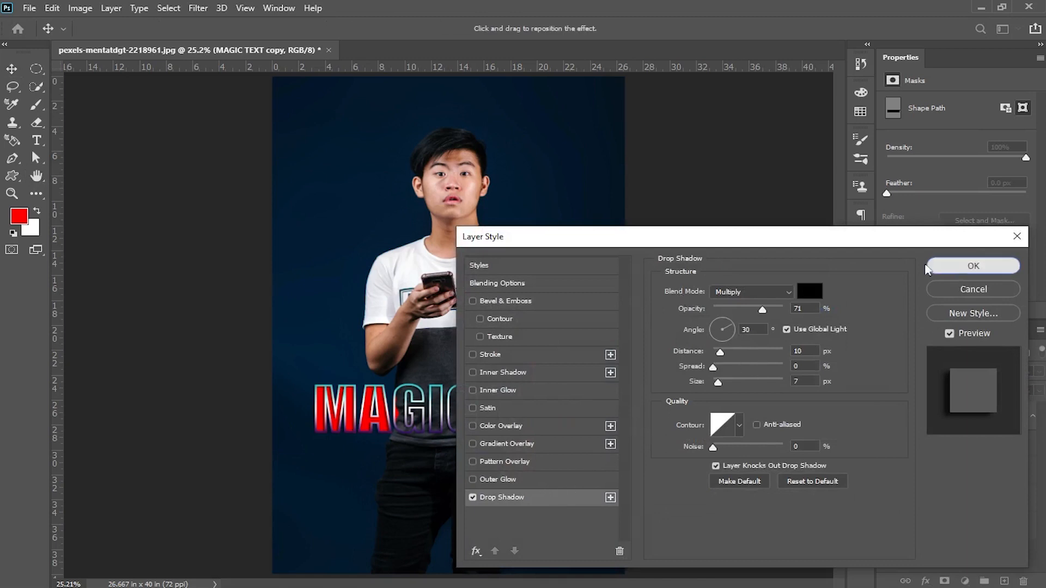
pyautogui.click(963, 267)
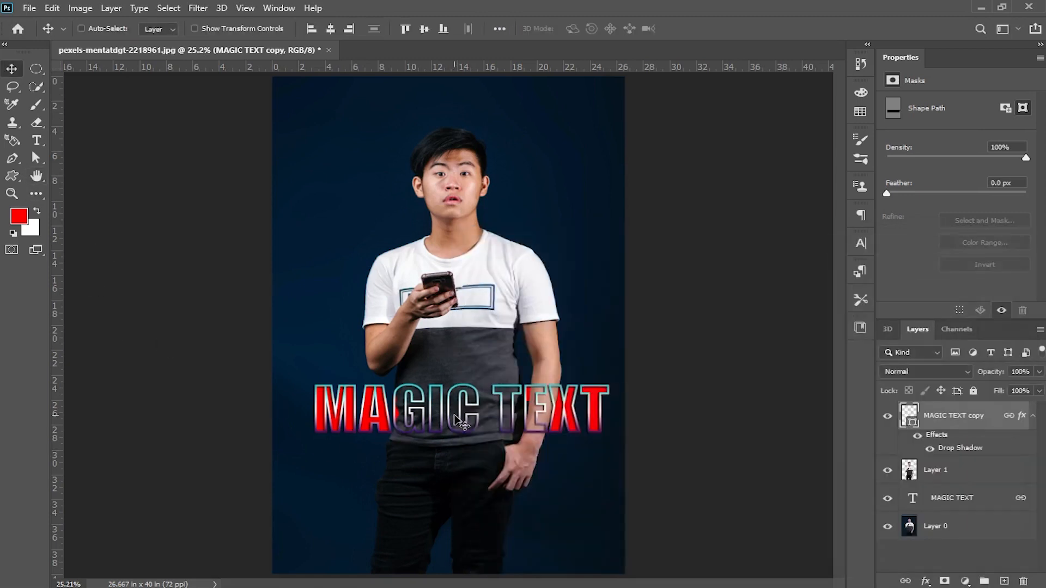
pyautogui.click(1032, 417)
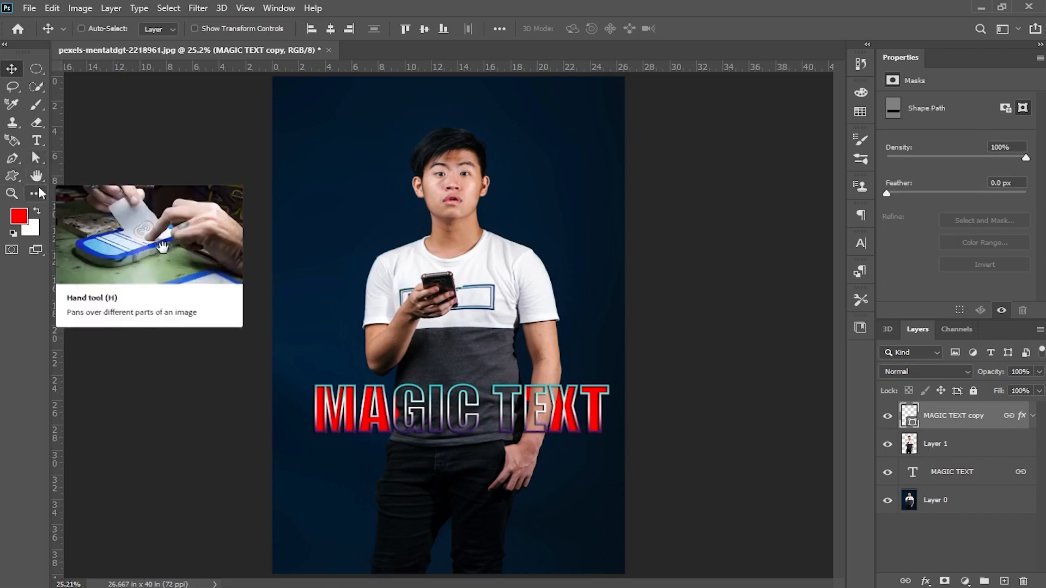
# - Change the outline's stroke gradient to purple-to-white by removing the turquoise stop and moving the white stop to its end
pyautogui.click(12, 178)
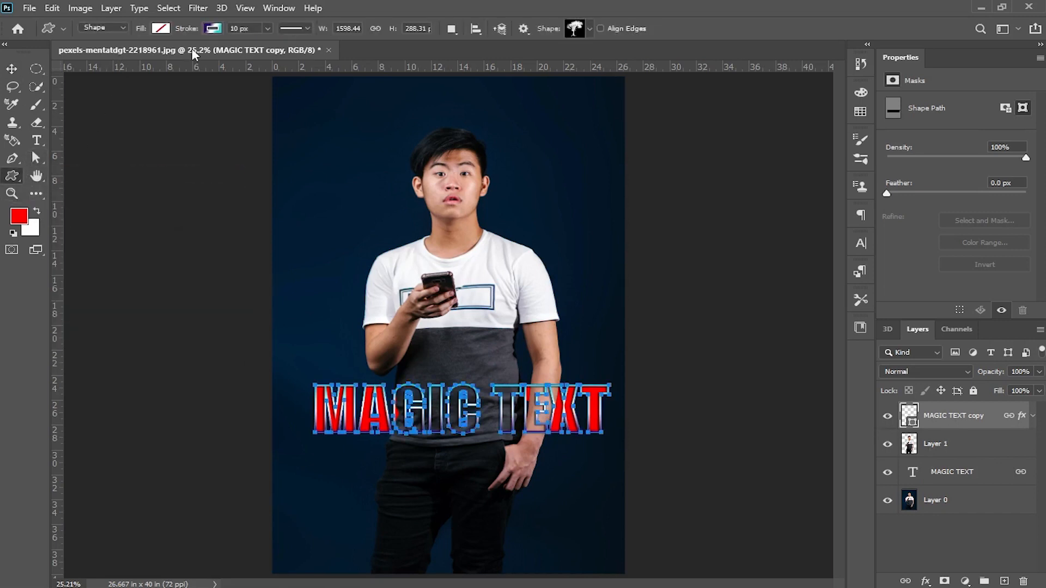
pyautogui.click(213, 30)
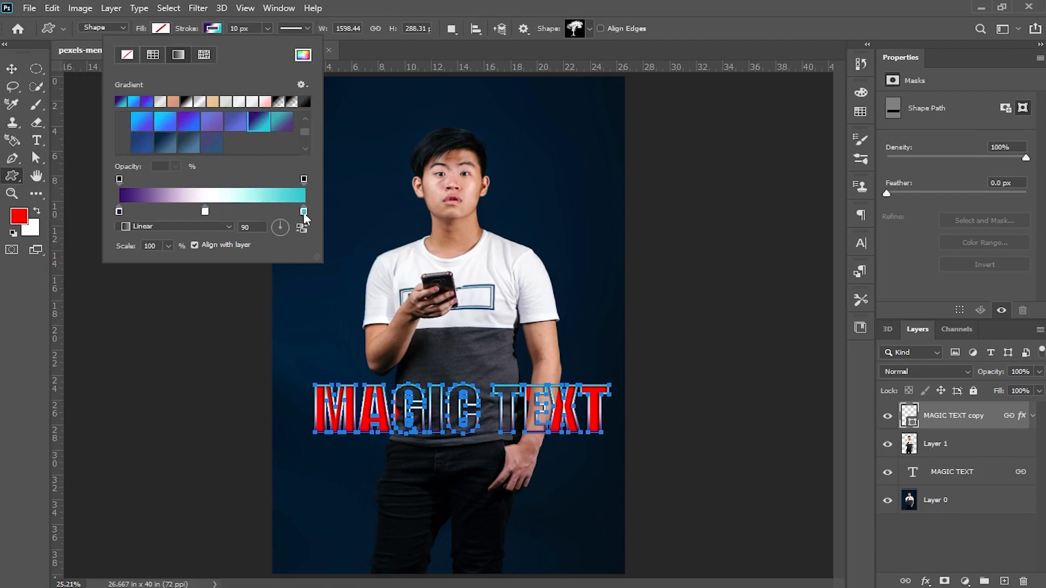
pyautogui.moveTo(304, 212); pyautogui.dragTo(297, 239)
pyautogui.moveTo(206, 212); pyautogui.dragTo(303, 211)
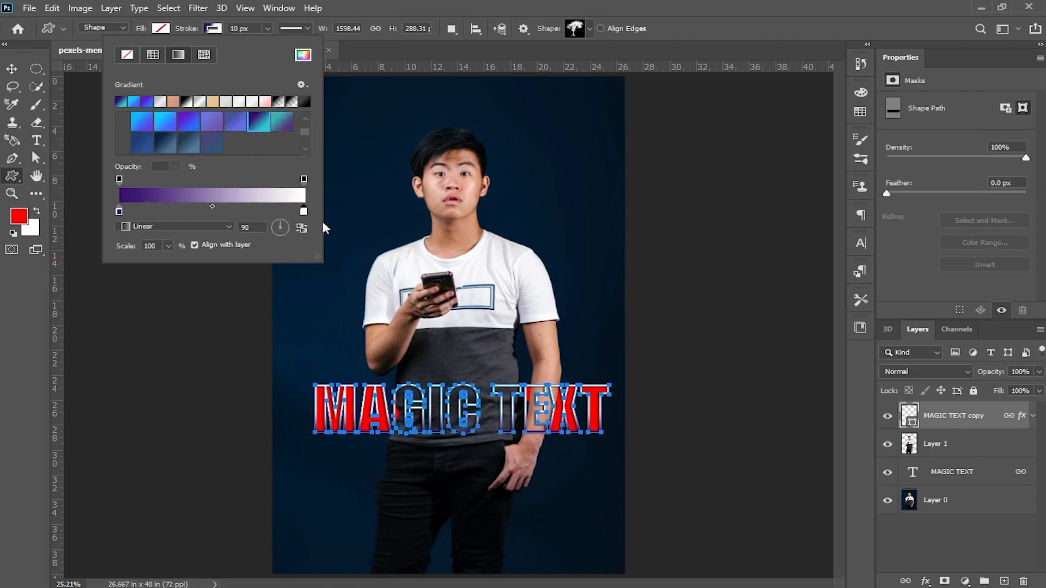
pyautogui.click(12, 69)
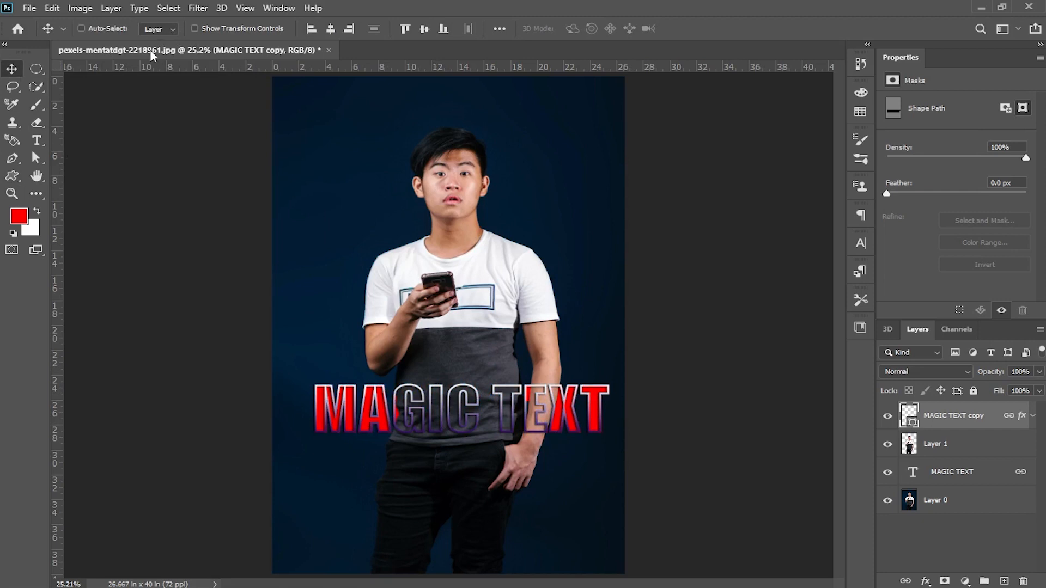
# - Make the outline's stroke gradient white at both ends with purple in the middle, and move the linked text down to the man's hips
pyautogui.click(12, 175)
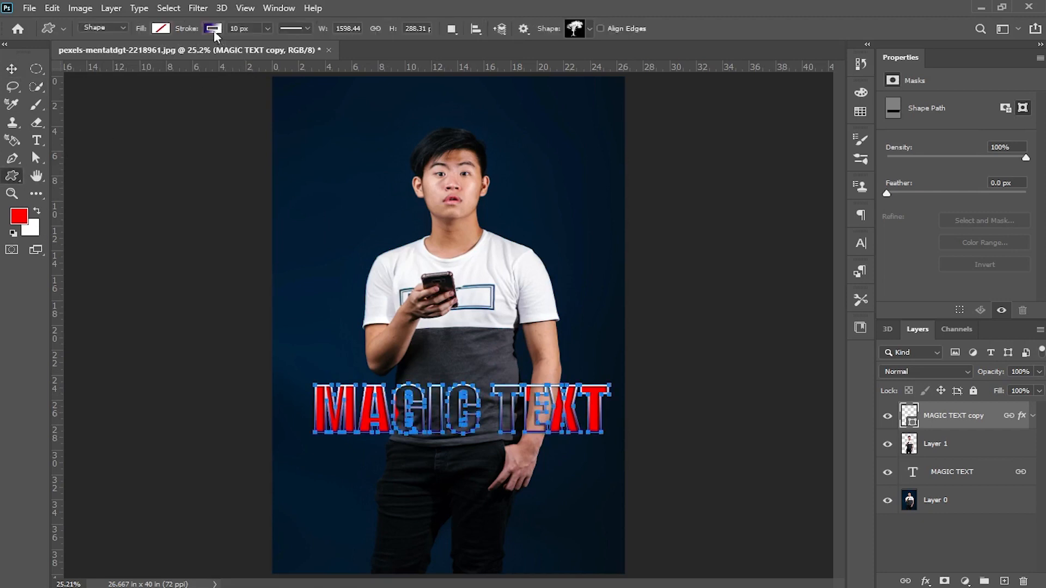
pyautogui.click(212, 29)
pyautogui.click(221, 210)
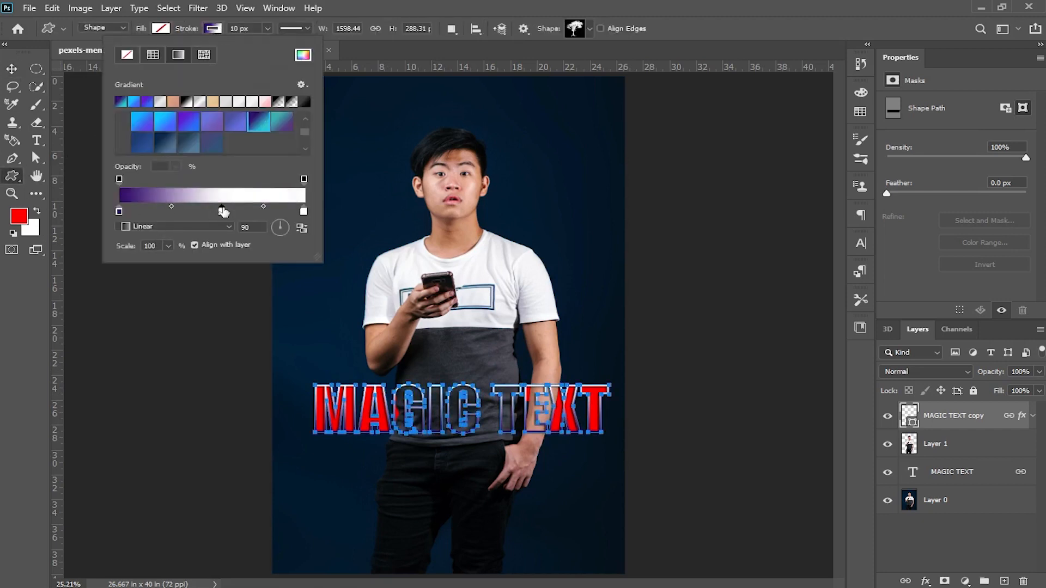
pyautogui.moveTo(221, 211); pyautogui.dragTo(136, 213)
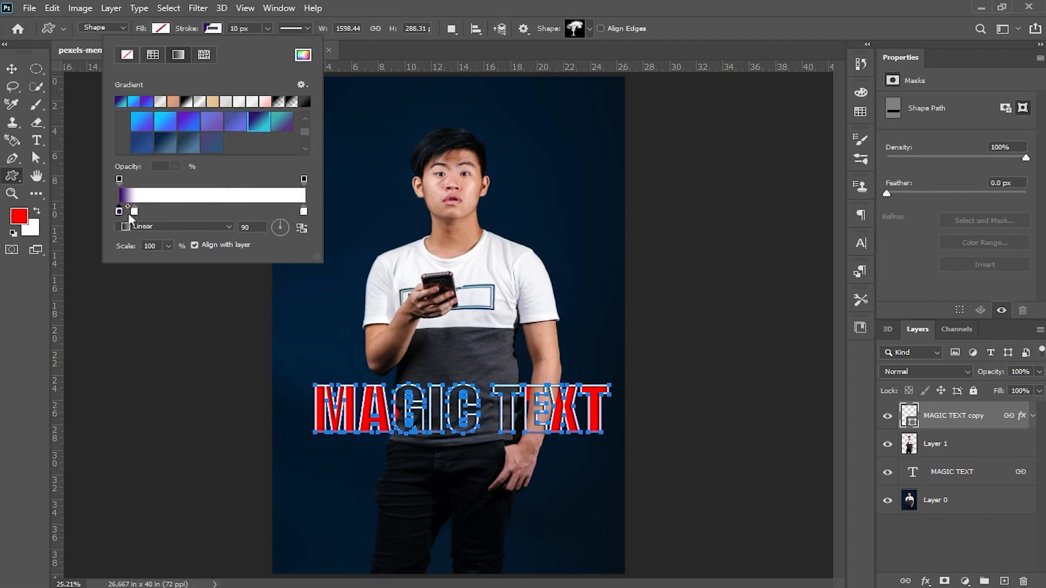
pyautogui.moveTo(134, 212); pyautogui.dragTo(119, 212)
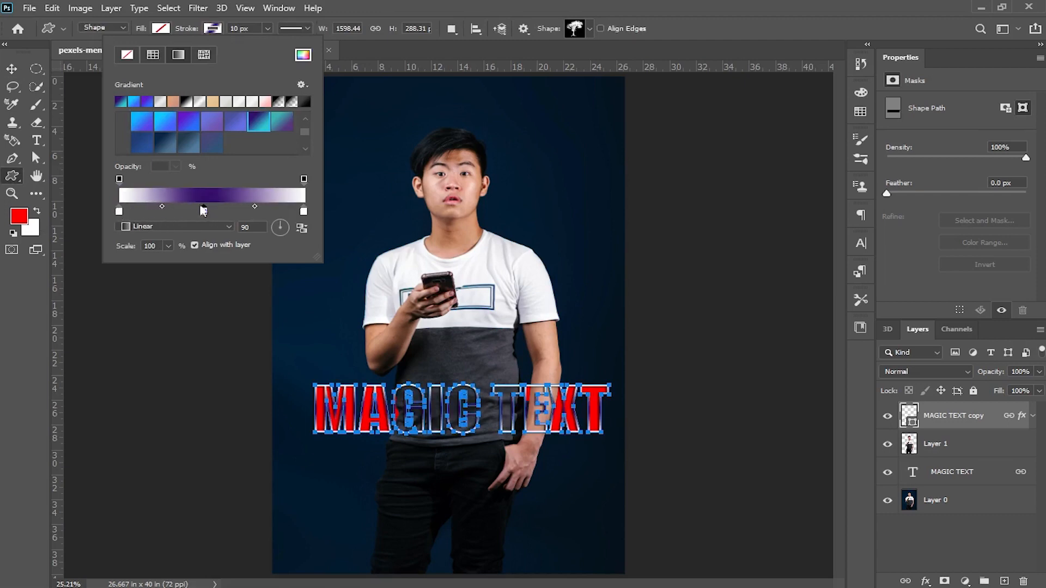
pyautogui.click(12, 69)
pyautogui.moveTo(429, 414); pyautogui.dragTo(447, 458)
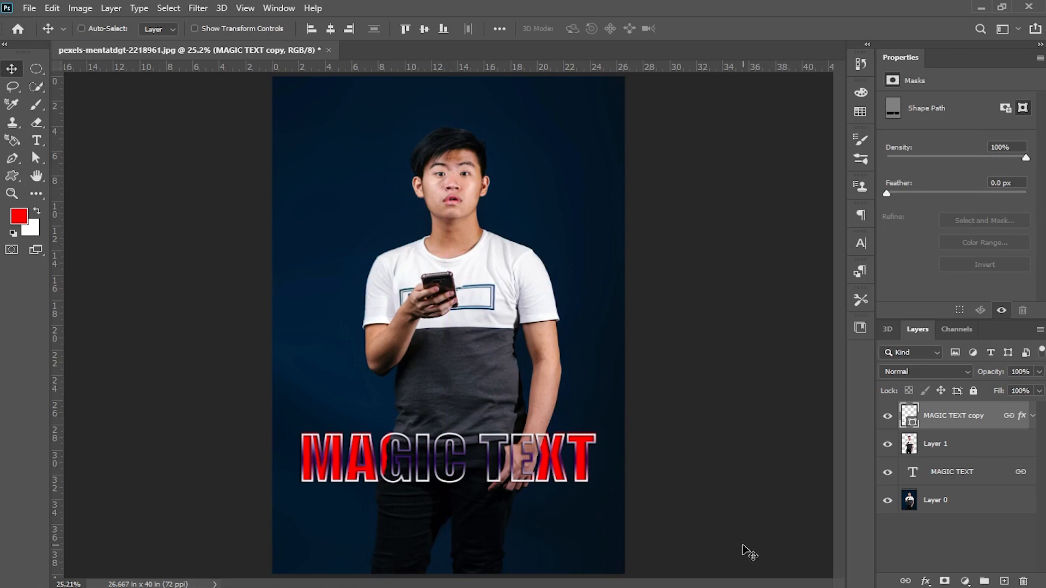
# - Try a white outside stroke of 3 px on the MAGIC TEXT type layer
pyautogui.click(996, 470)
pyautogui.doubleClick(996, 470)
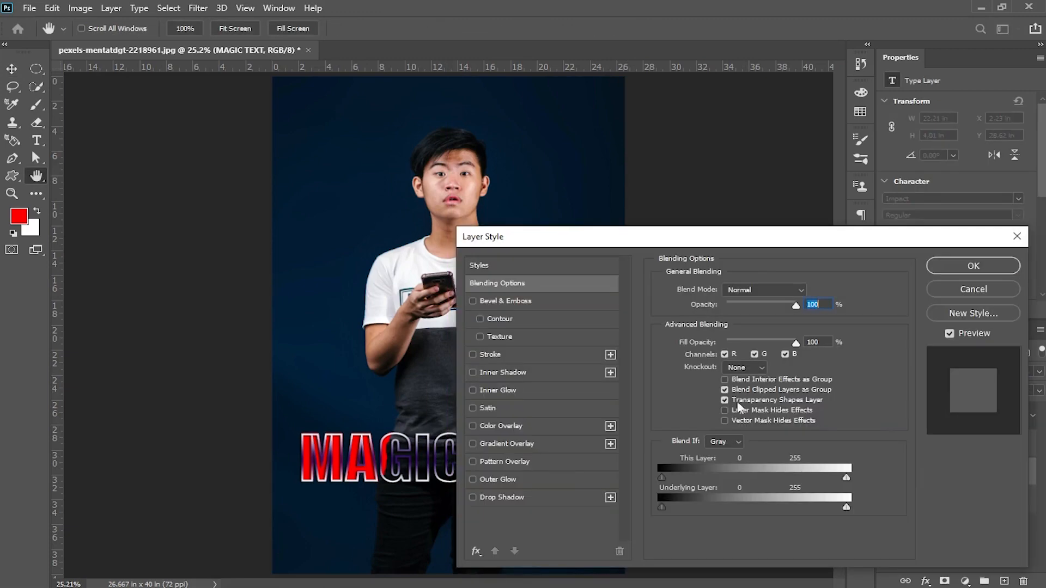
pyautogui.click(470, 354)
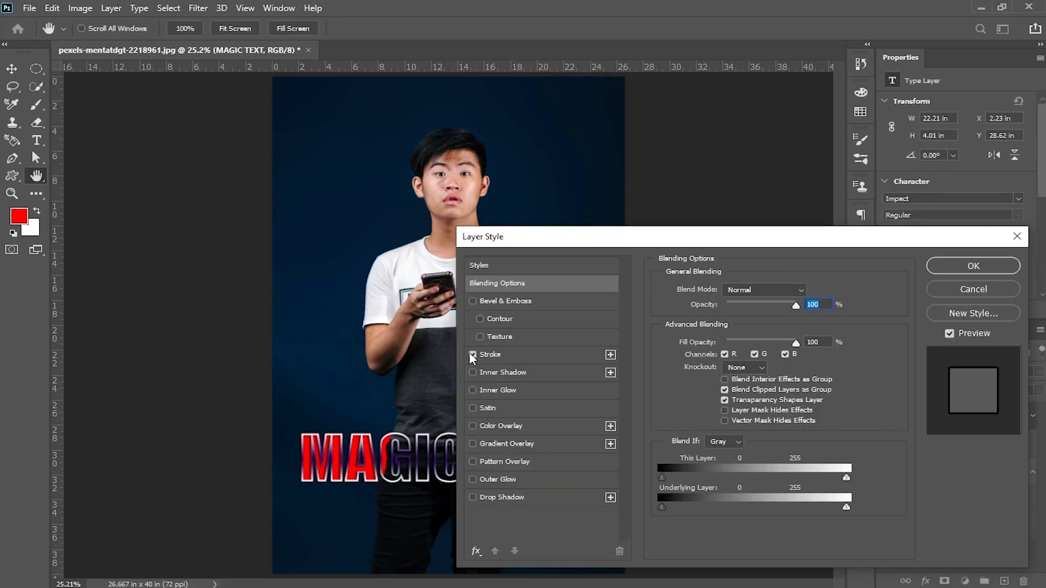
pyautogui.click(539, 354)
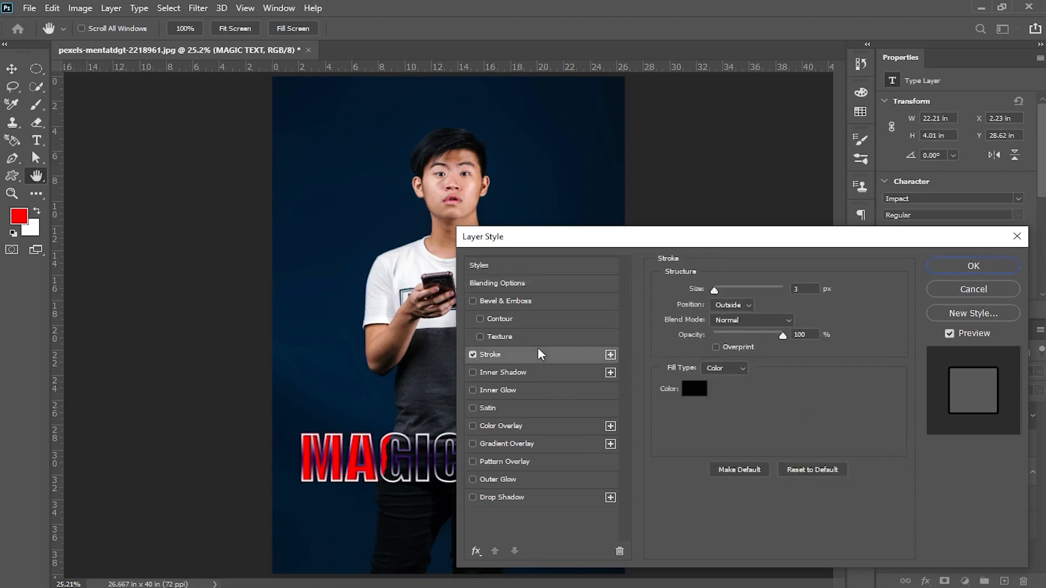
pyautogui.moveTo(714, 287); pyautogui.dragTo(717, 287)
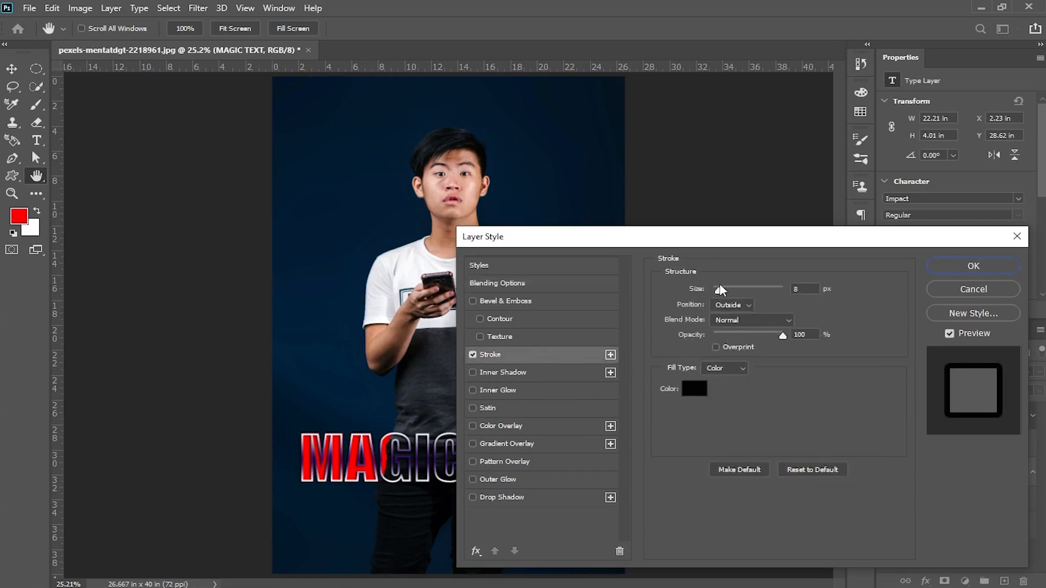
pyautogui.click(694, 392)
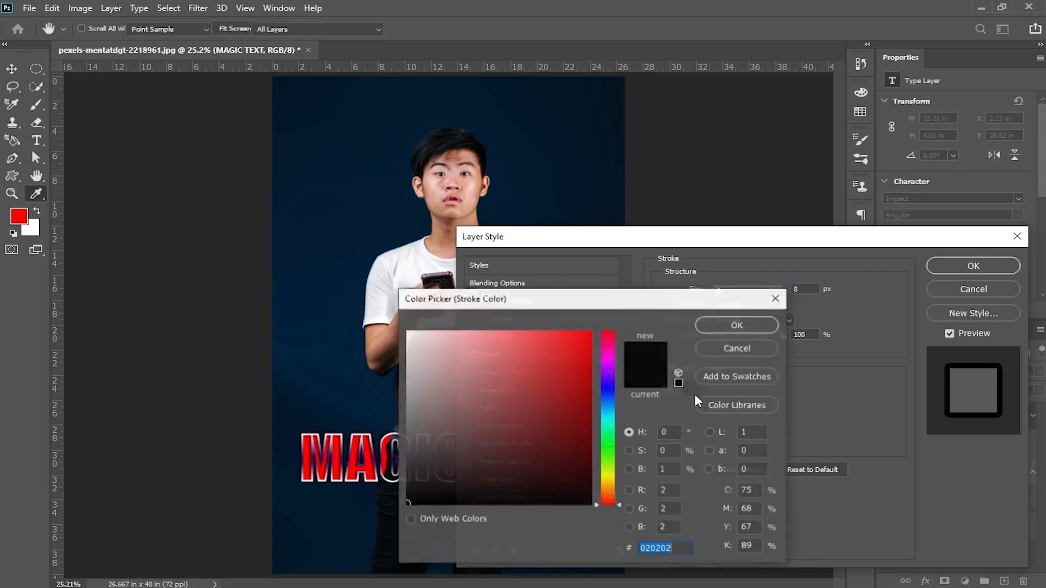
pyautogui.moveTo(466, 412); pyautogui.dragTo(380, 318)
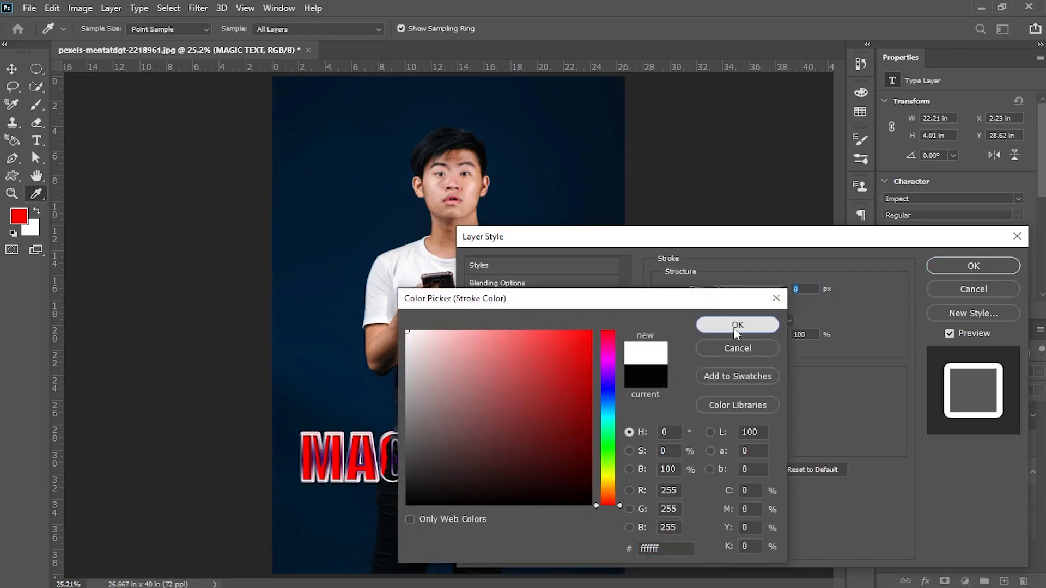
pyautogui.click(738, 326)
pyautogui.moveTo(720, 289); pyautogui.dragTo(716, 294)
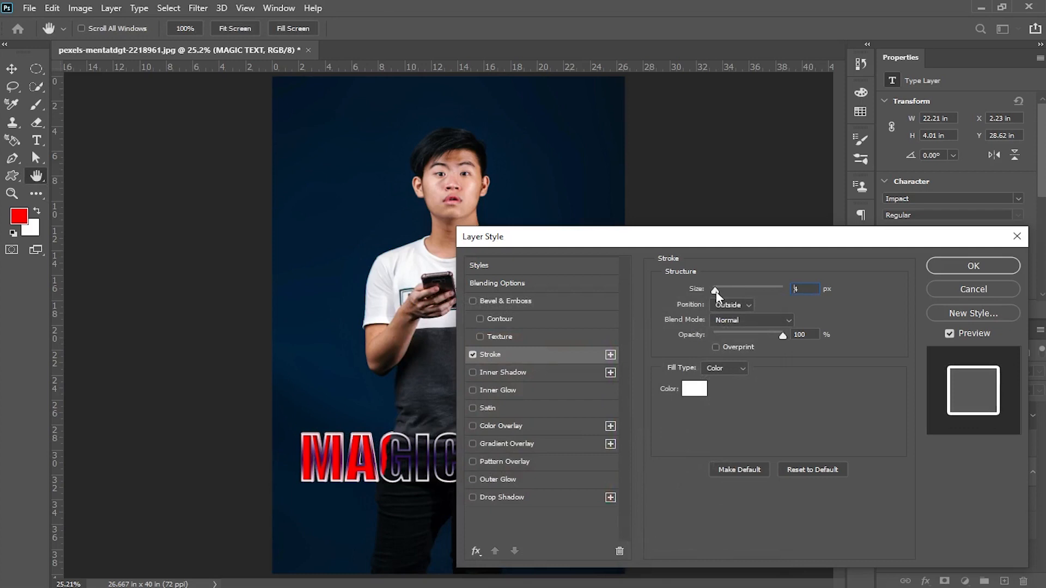
pyautogui.moveTo(716, 294); pyautogui.dragTo(714, 295)
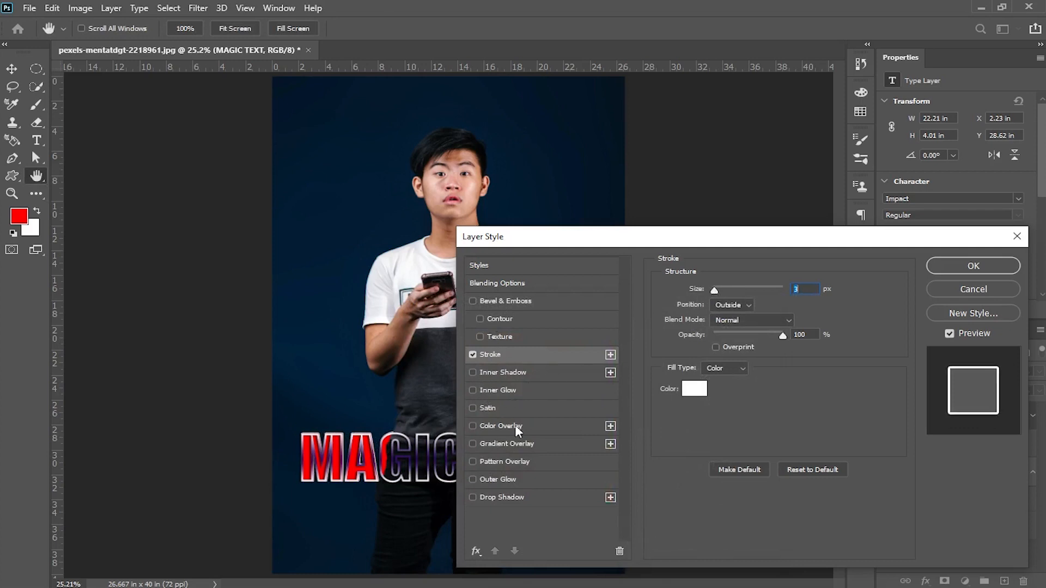
# - Add an outer glow with size 43 px to the MAGIC TEXT type layer, turn off its stroke and apply the layer style
pyautogui.click(500, 477)
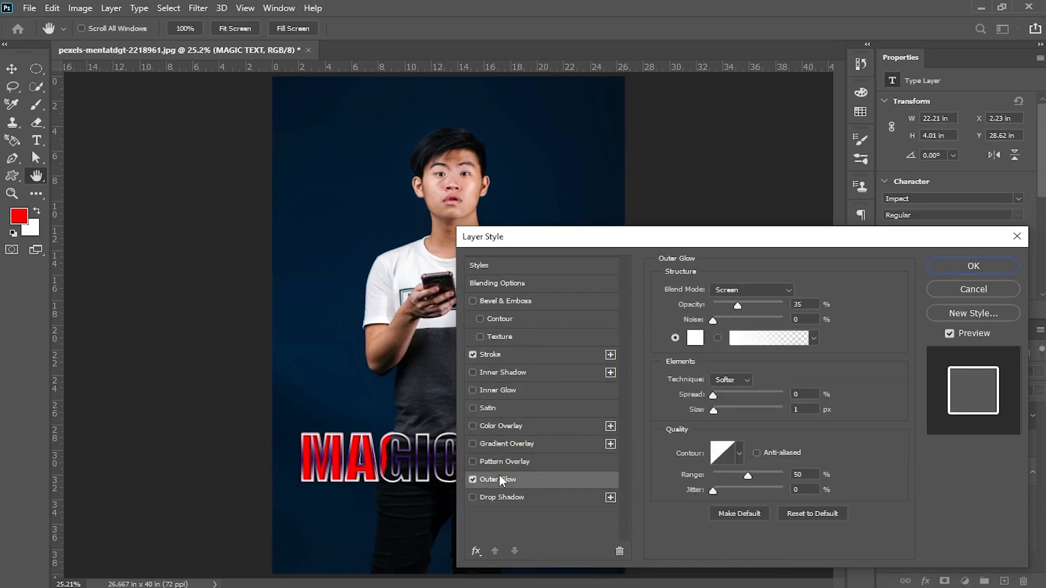
pyautogui.moveTo(717, 410)
pyautogui.mouseDown()
pyautogui.moveTo(737, 410)
pyautogui.moveTo(728, 407)
pyautogui.mouseUp()
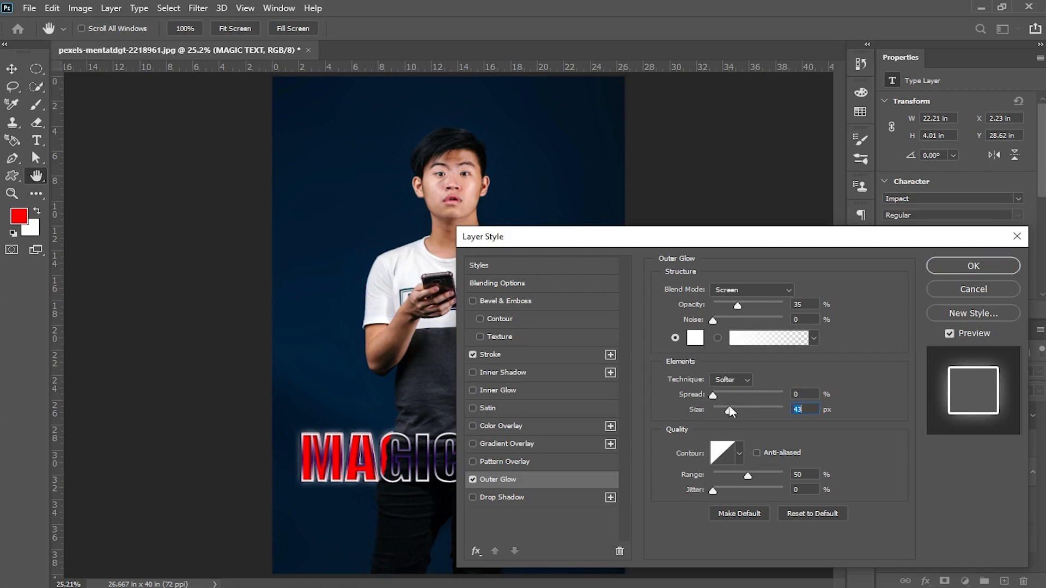
pyautogui.click(474, 351)
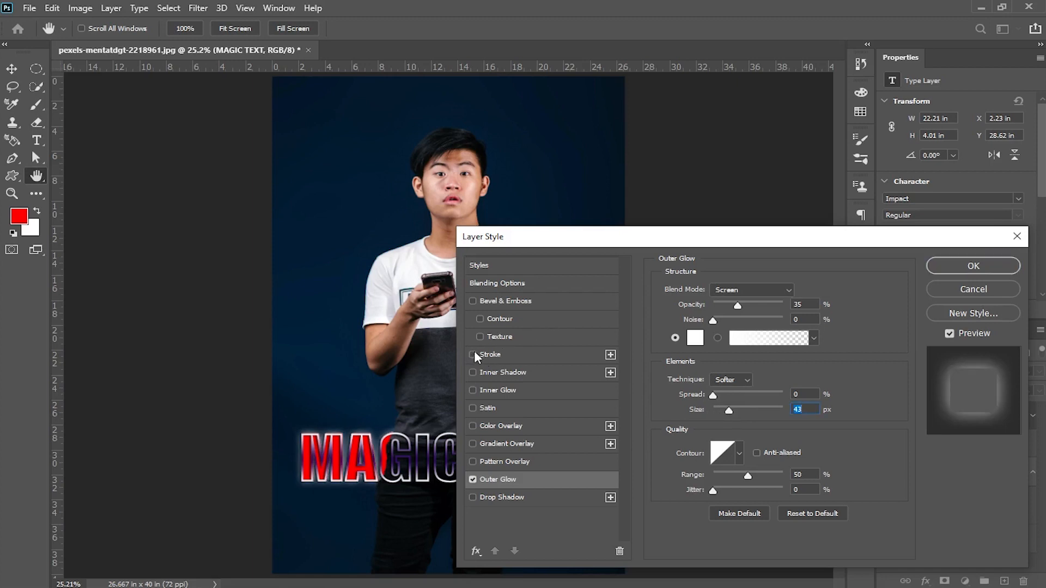
pyautogui.click(973, 266)
pyautogui.press('v')
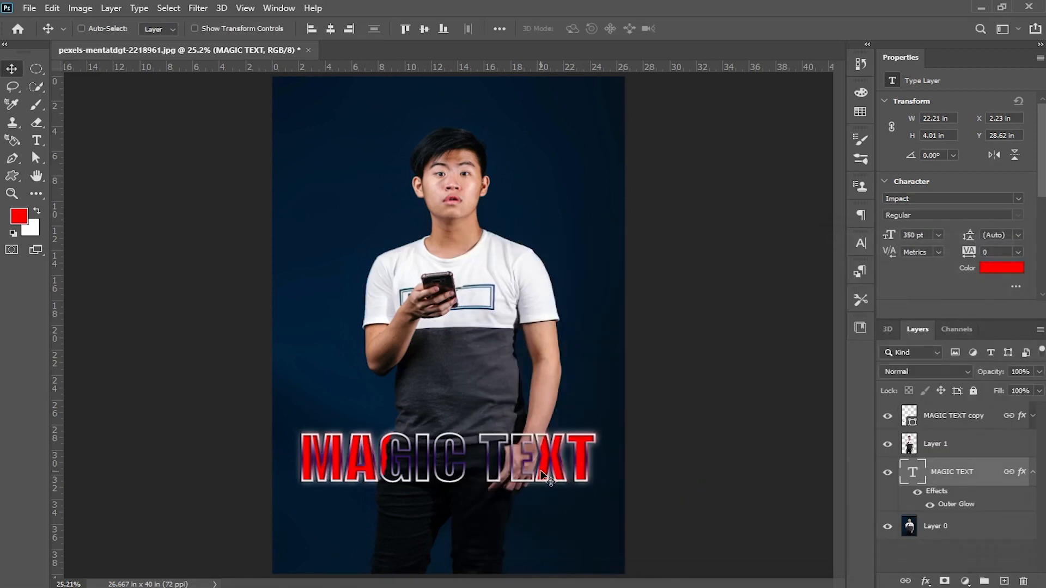